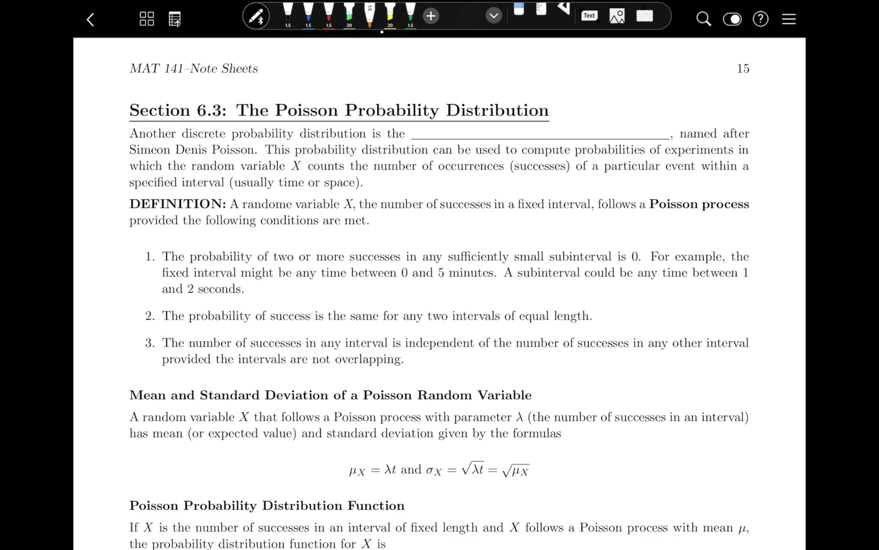
Step: Write 'Po' in orange on the blank after 'distribution is the'
left_click_drag(416, 123, 415, 139)
left_click_drag(415, 124, 460, 138)
Step: Handwrite 'Poisson Prob Distribution' in orange across the blank line
left_click(441, 126)
left_click_drag(473, 131, 491, 141)
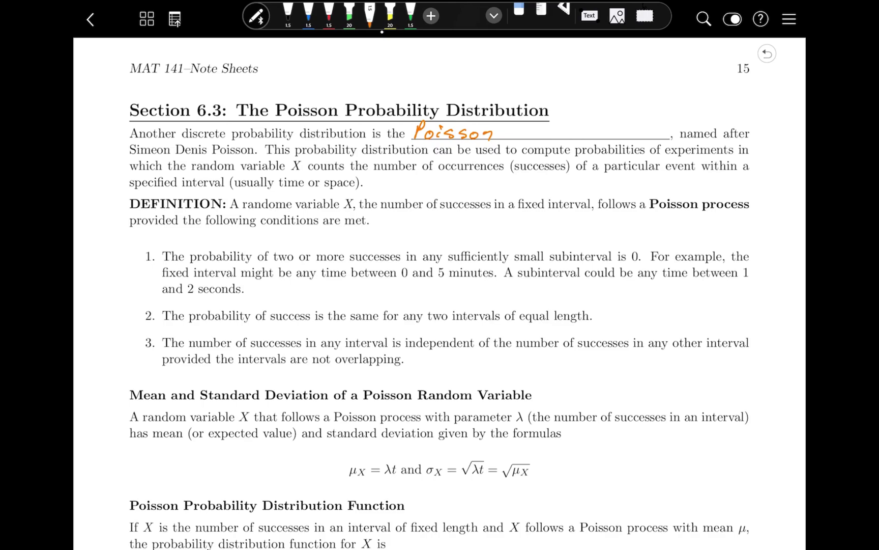
mouse_move(512, 123)
left_mouse_down()
mouse_move(509, 138)
mouse_move(515, 131)
left_mouse_up()
left_click_drag(521, 138, 534, 132)
mouse_move(540, 124)
left_mouse_down()
mouse_move(545, 136)
mouse_move(566, 139)
left_mouse_up()
mouse_move(569, 124)
left_mouse_down()
mouse_move(574, 141)
mouse_move(596, 137)
left_mouse_up()
left_click_drag(593, 131, 619, 137)
left_click(616, 127)
left_click_drag(621, 134, 636, 137)
left_click_drag(641, 123, 640, 136)
left_click_drag(637, 131, 668, 131)
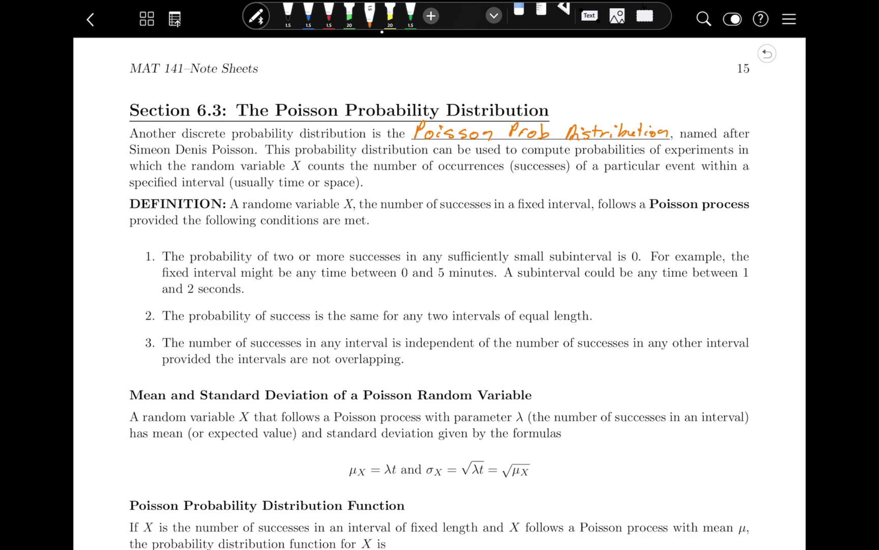
Step: Underline λt in μX = λt and bring practice questions P(4) through P(X ≥ 4) into view
scroll(440, 285, "down", 5)
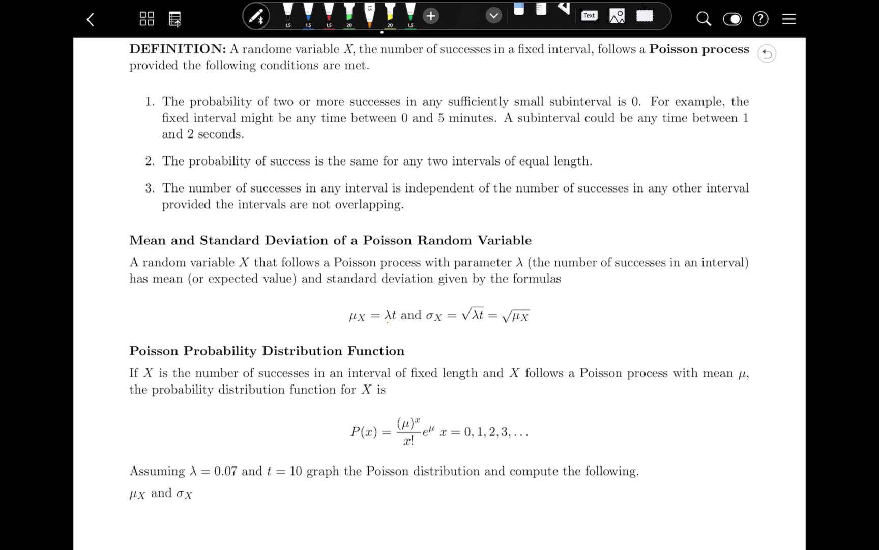
left_click_drag(387, 322, 391, 321)
scroll(439, 293, "down", 3)
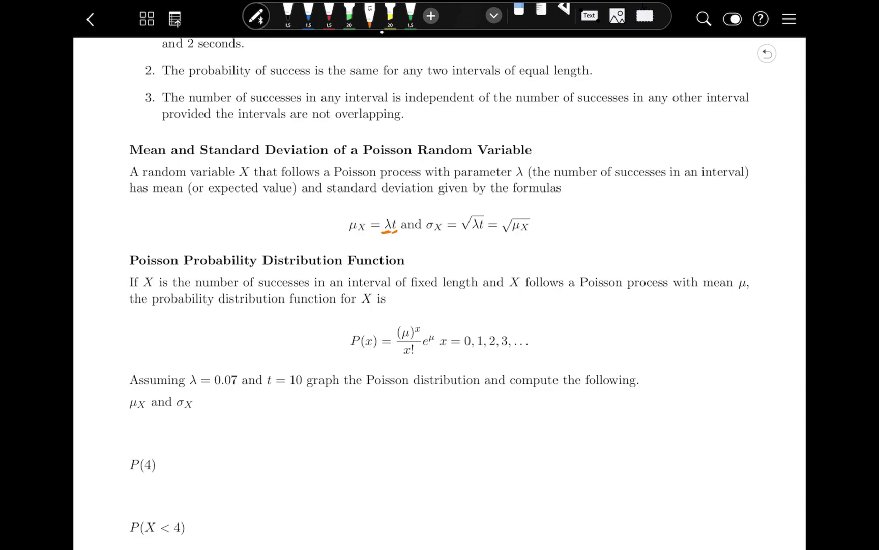
scroll(439, 293, "down", 3)
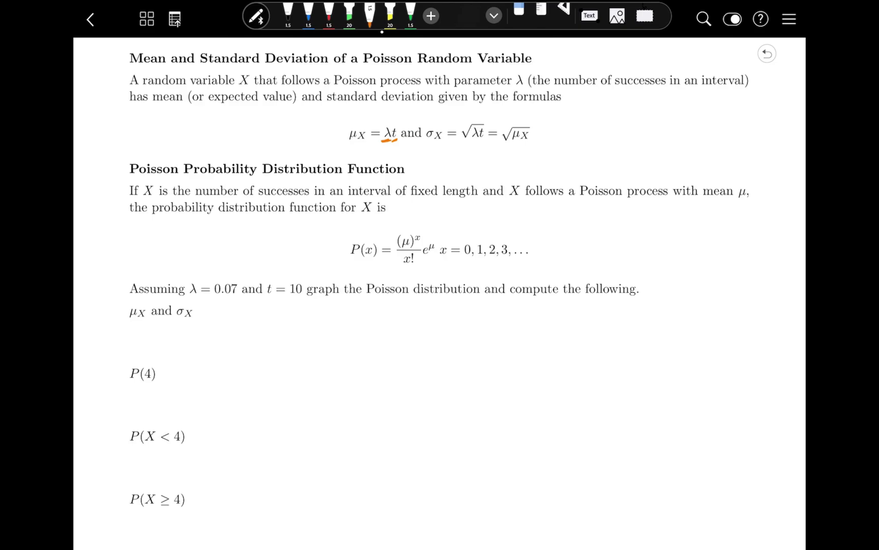
Step: Underline the rate 0.07 and write μx = 0.07(10) = 0.7 beside μX
mouse_move(214, 334)
left_mouse_down()
mouse_move(222, 315)
mouse_move(235, 326)
mouse_move(255, 318)
left_mouse_up()
mouse_move(246, 323)
left_mouse_down()
mouse_move(255, 324)
mouse_move(236, 332)
left_mouse_up()
left_click_drag(215, 296, 241, 294)
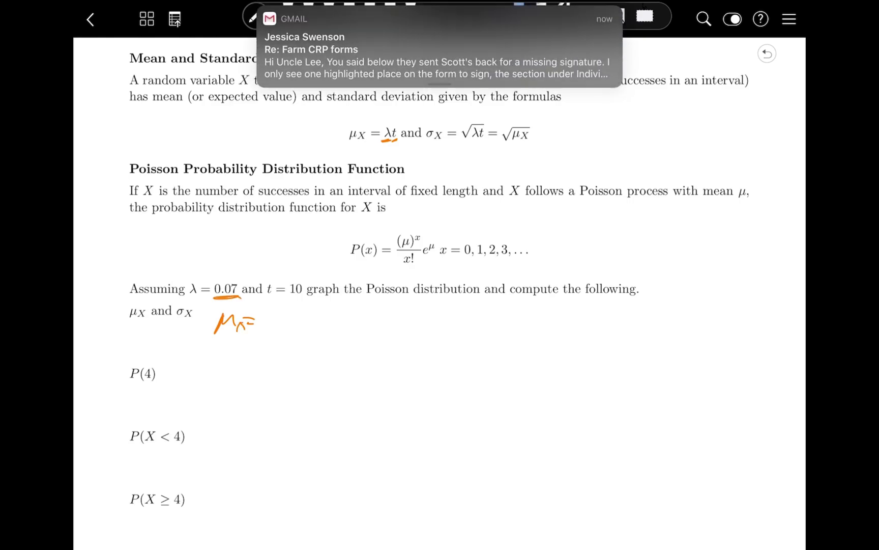
mouse_move(268, 315)
left_mouse_down()
mouse_move(263, 327)
mouse_move(270, 315)
left_mouse_up()
left_click_drag(281, 325, 293, 314)
mouse_move(302, 314)
left_mouse_down()
mouse_move(307, 332)
mouse_move(326, 333)
mouse_move(348, 315)
left_mouse_up()
mouse_move(351, 309)
left_mouse_down()
mouse_move(352, 334)
mouse_move(383, 316)
mouse_move(377, 326)
mouse_move(403, 320)
mouse_move(397, 313)
left_mouse_up()
left_click_drag(407, 324, 407, 325)
mouse_move(413, 314)
left_mouse_down()
mouse_move(429, 314)
mouse_move(422, 328)
left_mouse_up()
Step: Write the standard deviation σx = √0.7 = 0.837 next to it
mouse_move(497, 315)
left_mouse_down()
mouse_move(490, 326)
mouse_move(518, 312)
mouse_move(514, 332)
left_mouse_up()
mouse_move(515, 323)
left_mouse_down()
mouse_move(506, 331)
mouse_move(533, 320)
left_mouse_up()
mouse_move(525, 324)
left_mouse_down()
mouse_move(591, 305)
mouse_move(570, 315)
mouse_move(577, 327)
left_mouse_up()
left_click_drag(583, 316, 593, 315)
left_click_drag(594, 315, 586, 326)
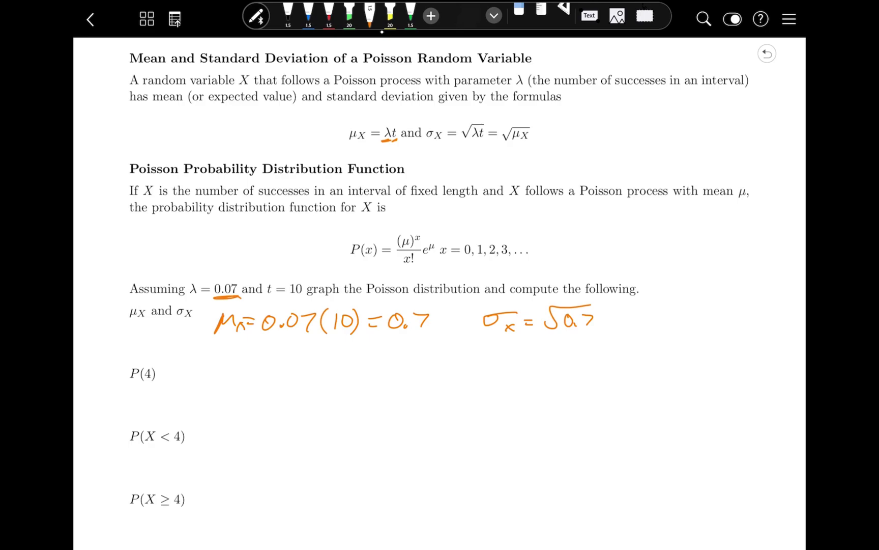
left_click_drag(608, 319, 620, 318)
left_click_drag(610, 325, 637, 316)
mouse_move(661, 323)
left_mouse_down()
mouse_move(681, 312)
mouse_move(683, 319)
left_mouse_up()
left_click_drag(695, 310, 693, 327)
left_click_drag(715, 310, 712, 331)
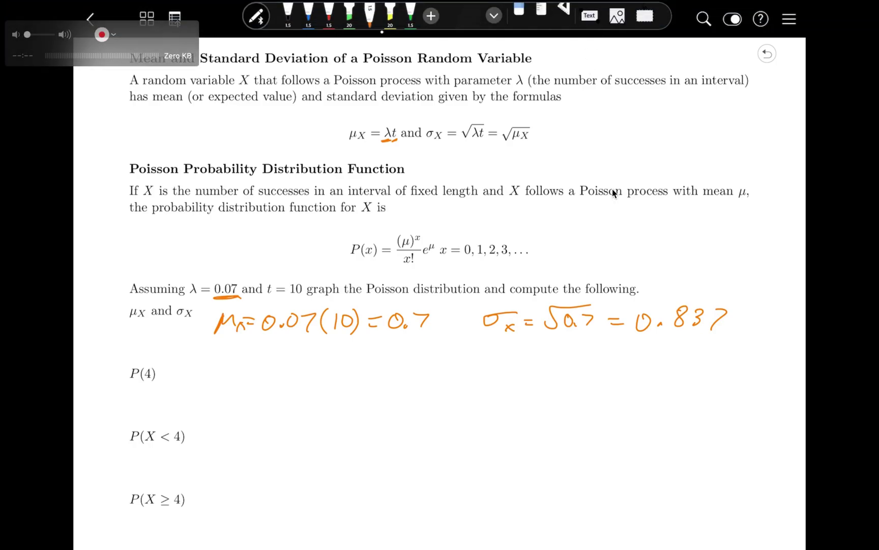
key("Escape")
Step: Insert poisson-dist from the keypad's Stat > dist/plot menu in ClassCalc with mean 0.7
key("super+Tab")
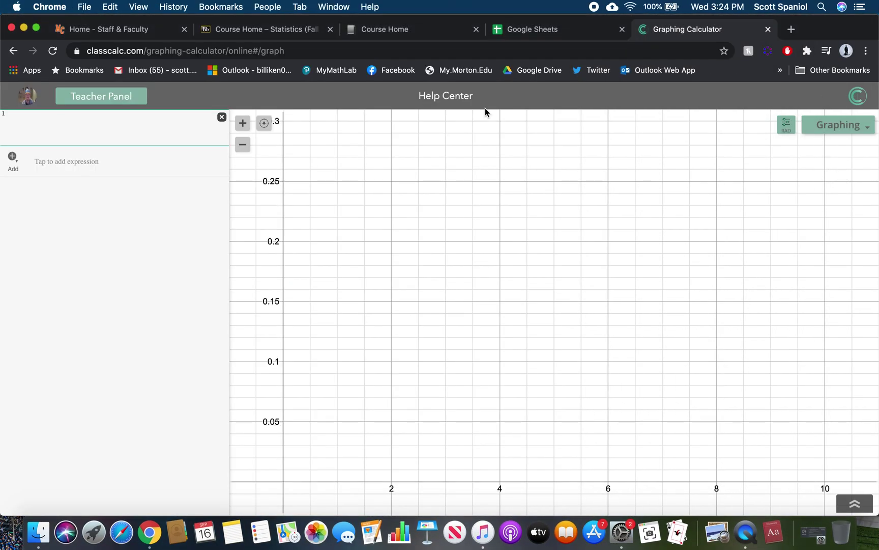
left_click(128, 124)
left_click(865, 503)
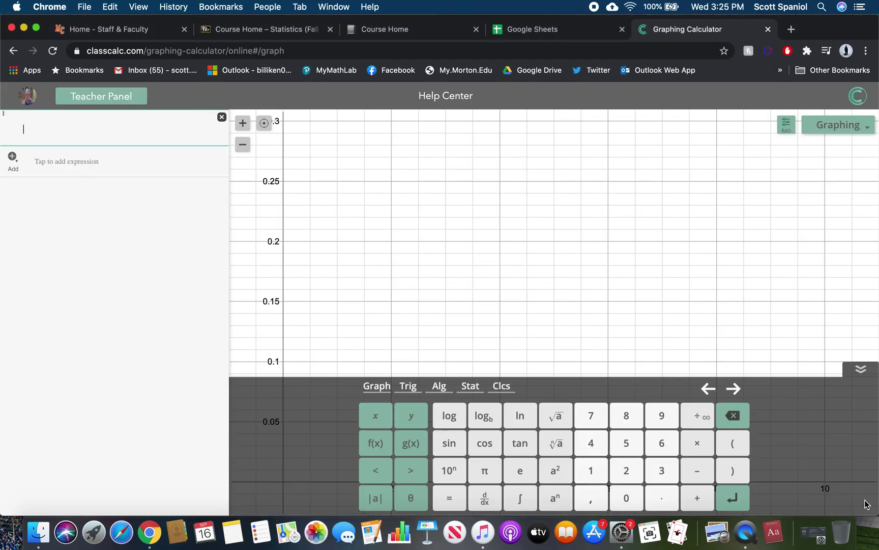
type("a")
key("BackSpace")
left_click(471, 386)
left_click(511, 413)
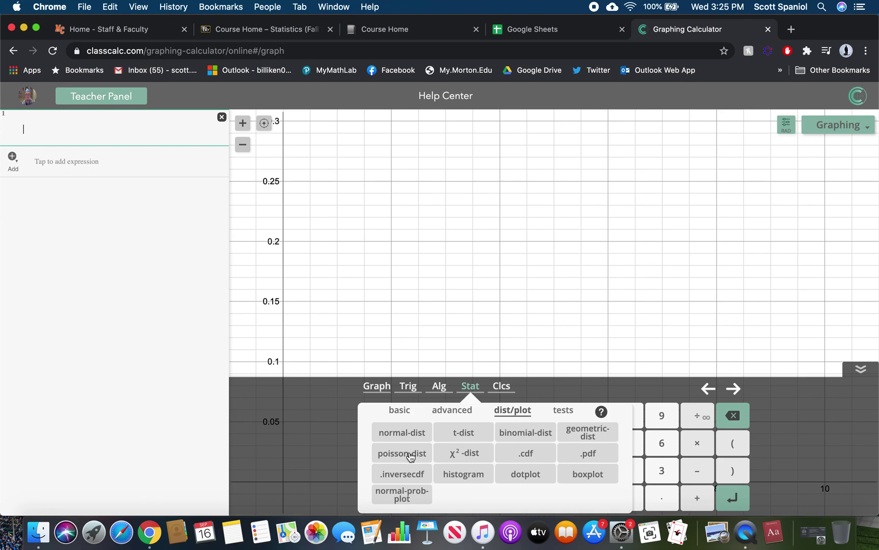
left_click(411, 455)
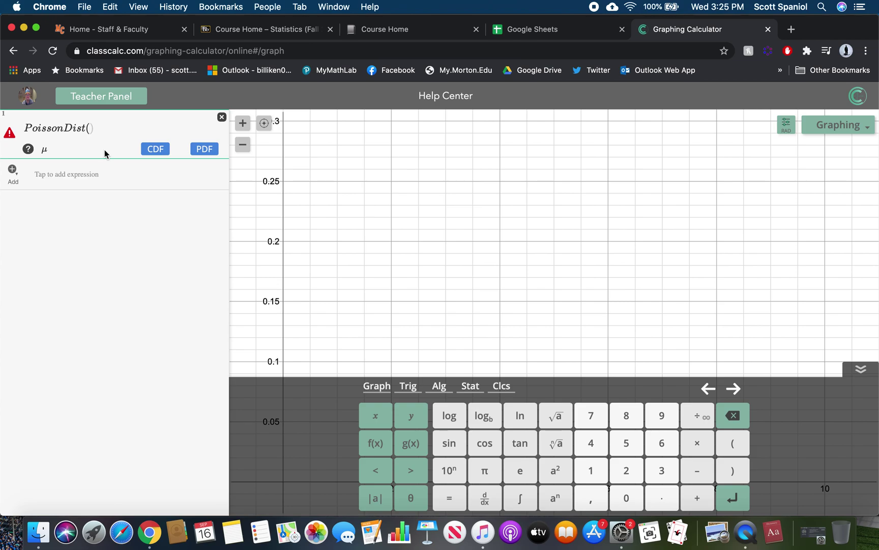
left_click(28, 150)
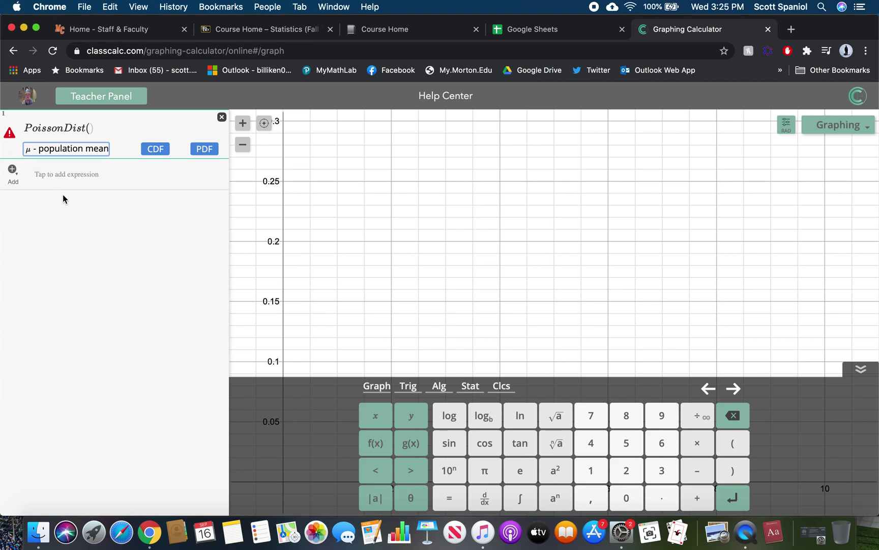
type("0.7)")
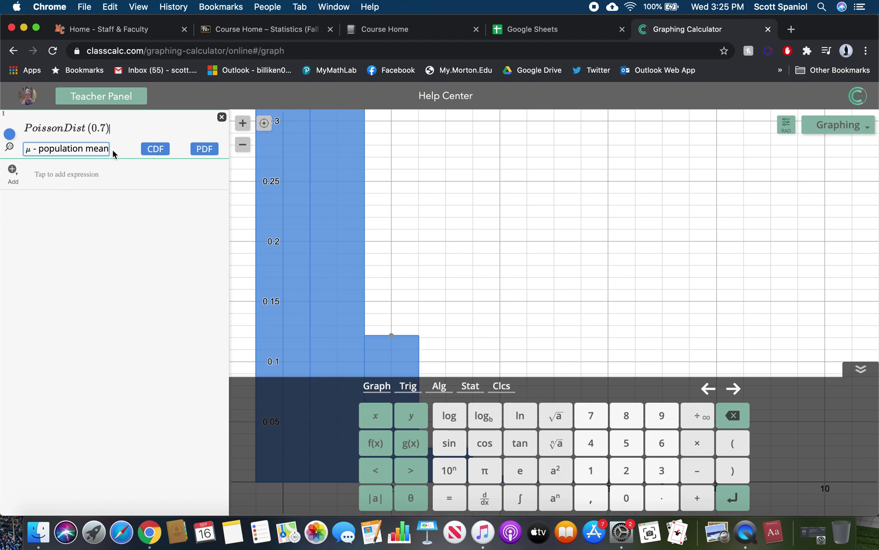
Step: Zoom-fit the PoissonDist(0.7) histogram, hide the keypad, and read the x = 4 bar as 0.005
left_click(6, 152)
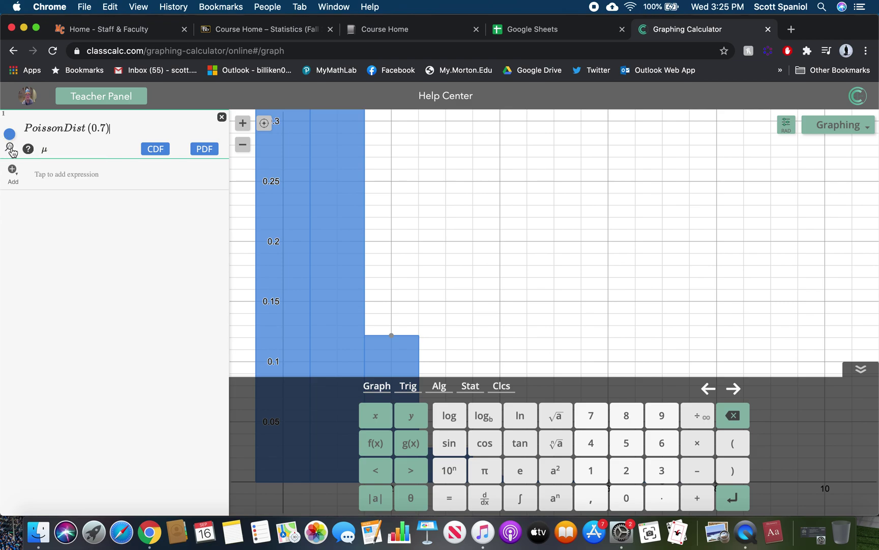
left_click(8, 147)
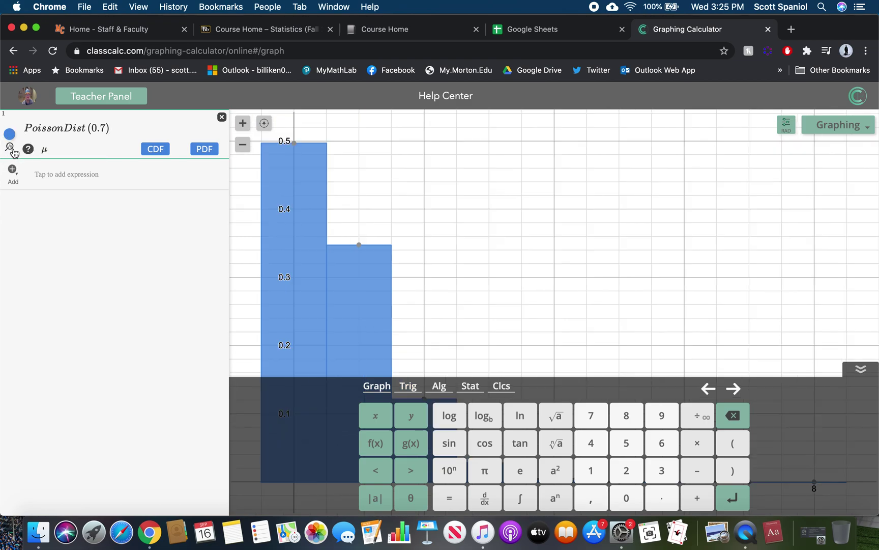
left_click(861, 368)
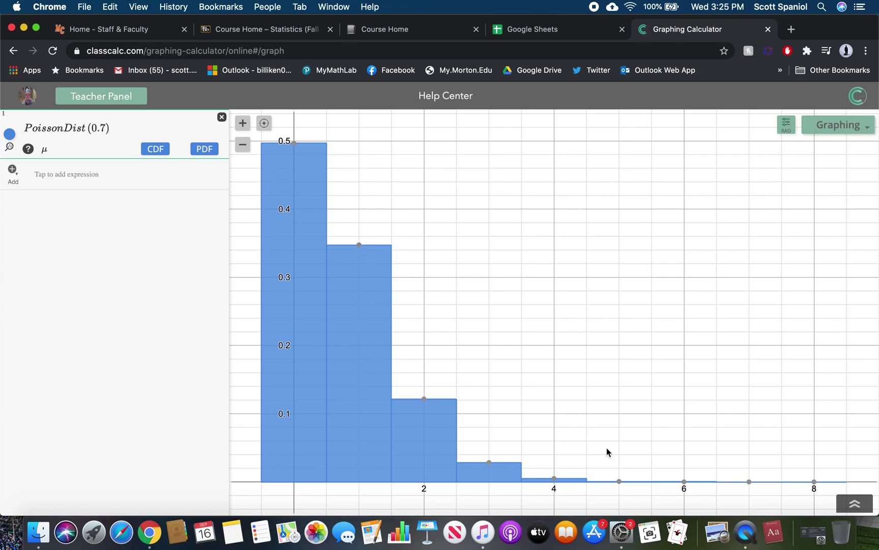
mouse_move(554, 478)
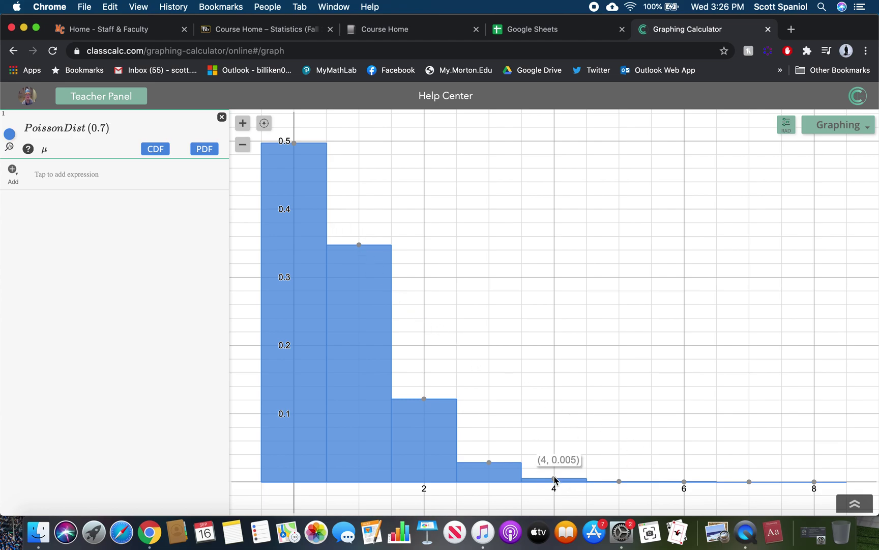
Step: Add a pdf evaluation of PoissonDist(0.7) at x = 4, giving 0.0049679221
left_click(204, 149)
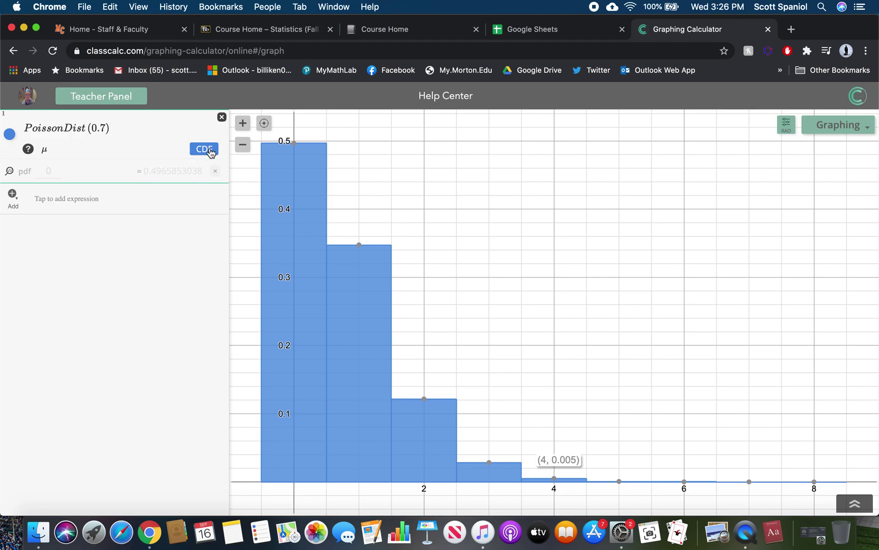
left_click(49, 171)
type("4")
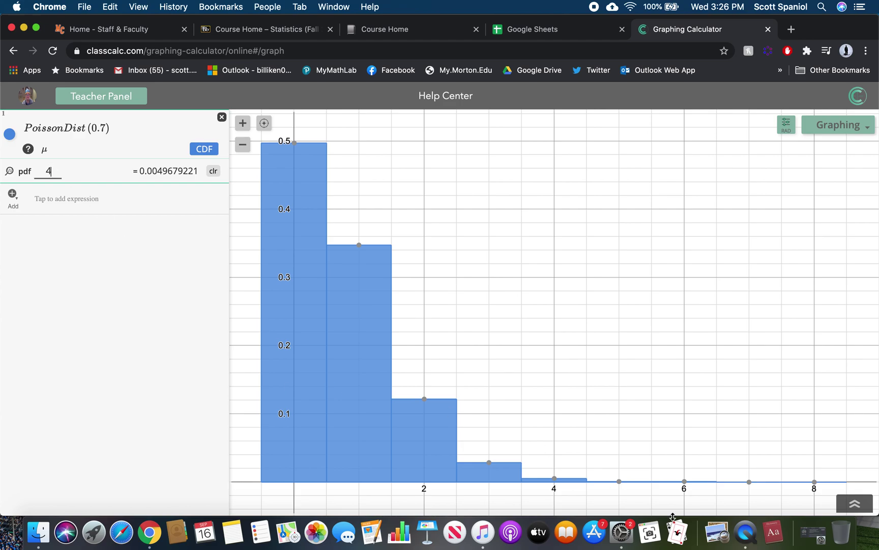
Step: Handwrite P(4) = 0.0050 and P(X < 4) = P(X ≤ 3) = on the note sheet
left_click(751, 543)
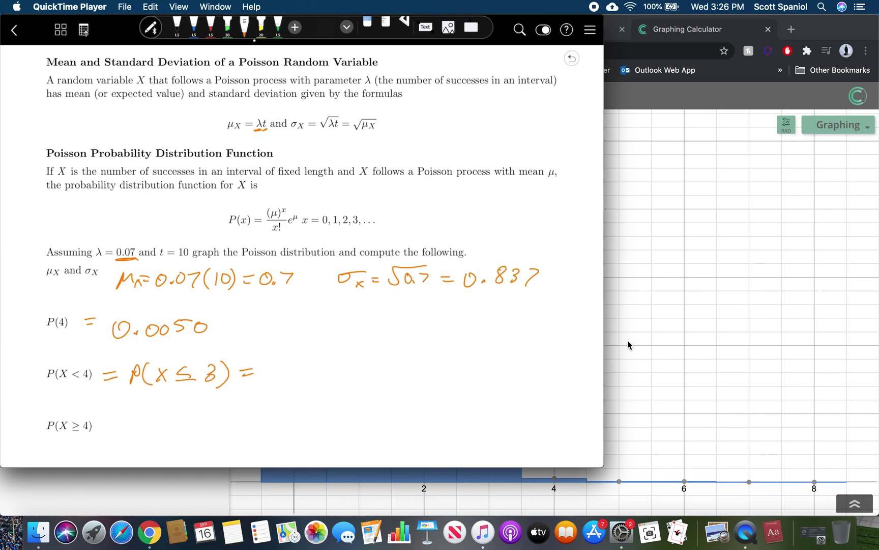
left_click(682, 281)
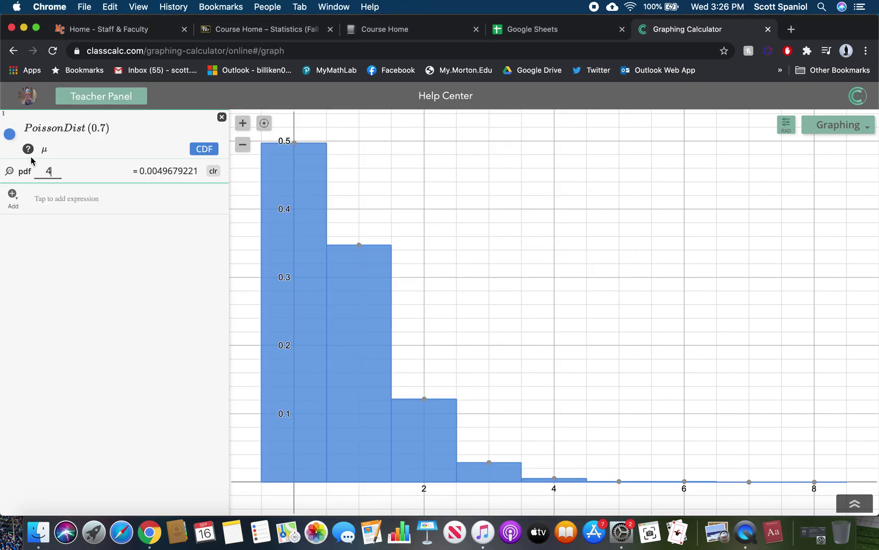
Step: Add a cumulative evaluation of PoissonDist(0.7) with upper limit 3
mouse_move(491, 469)
left_click(194, 150)
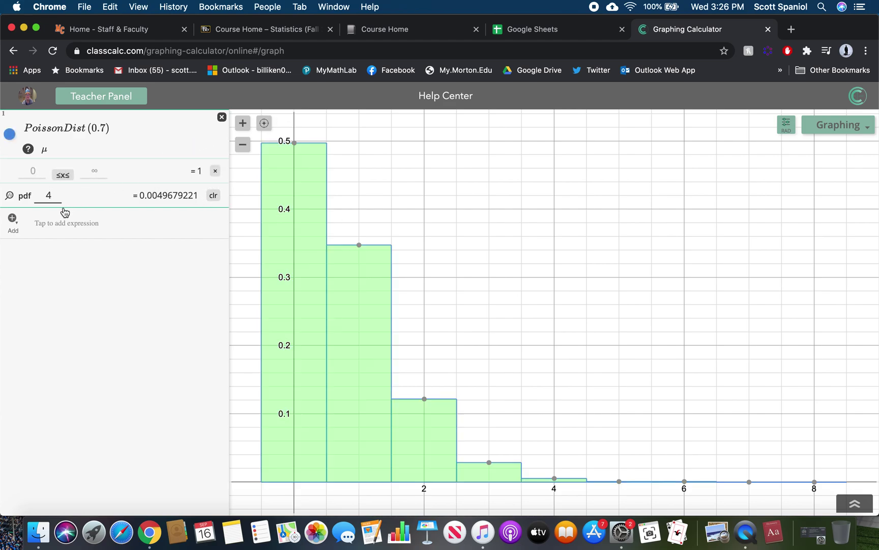
left_click(94, 174)
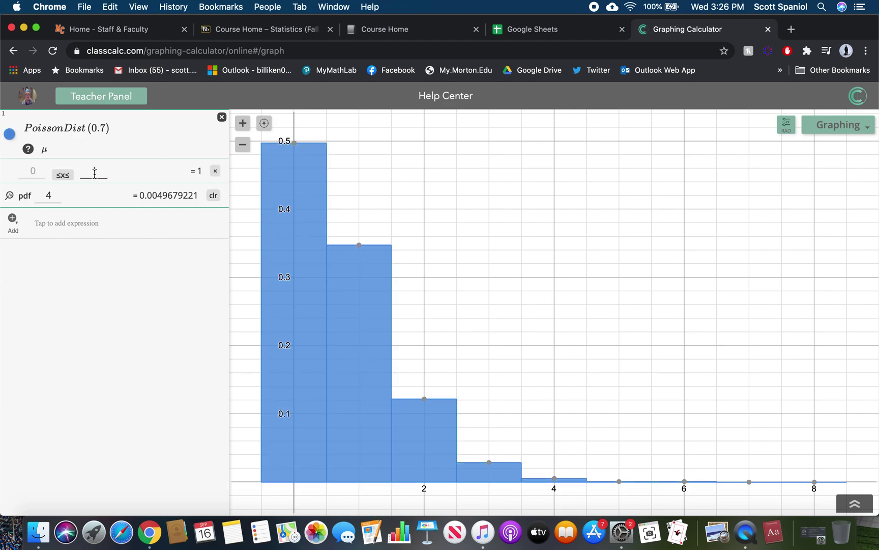
type("3")
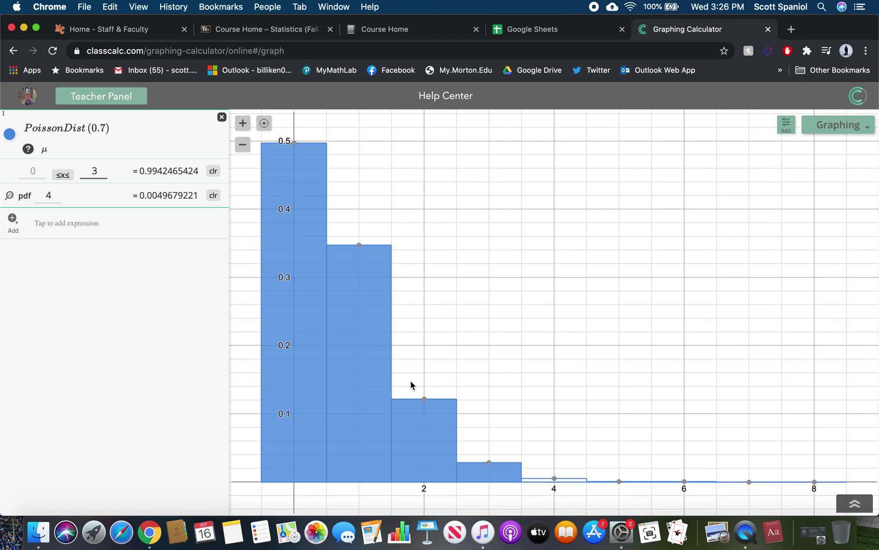
Step: Change the cumulative range to x ≥ 4, giving P(X ≥ 4) ≈ 0.0058
left_click(99, 167)
key("BackSpace")
left_click(33, 170)
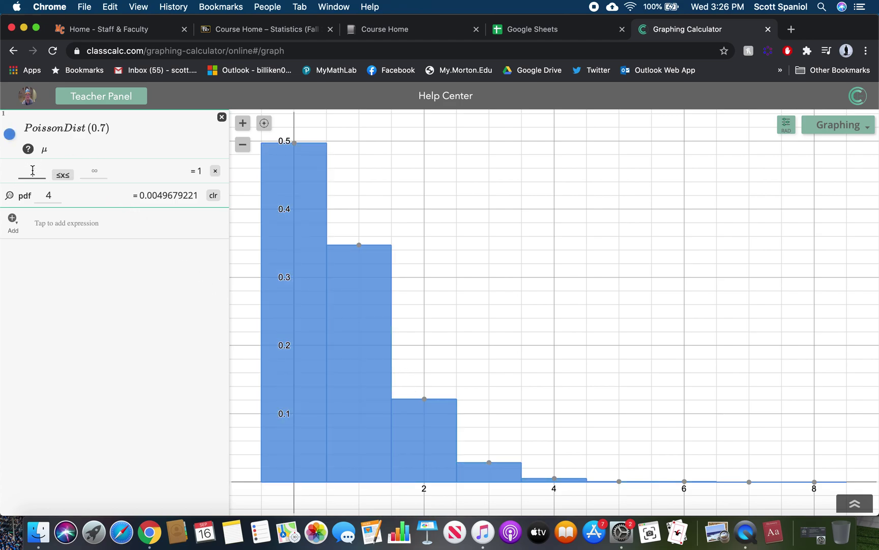
type("4")
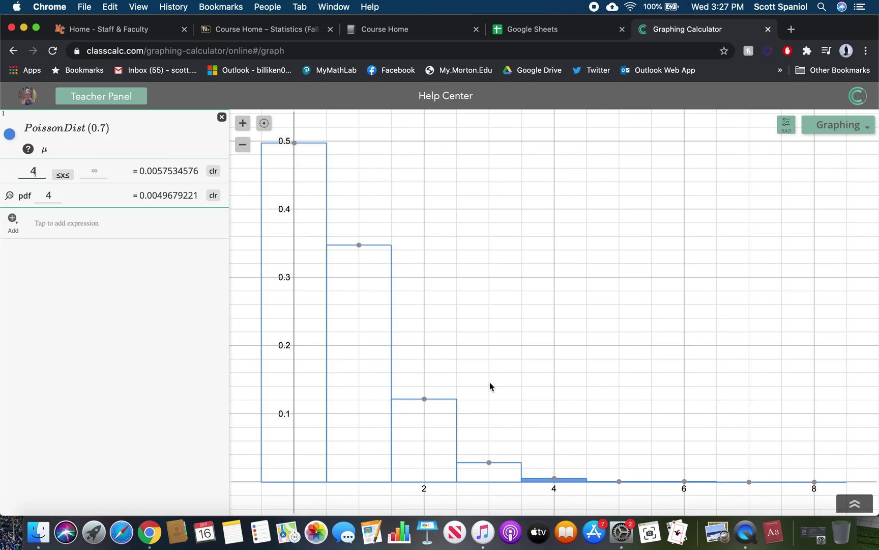
left_click(746, 532)
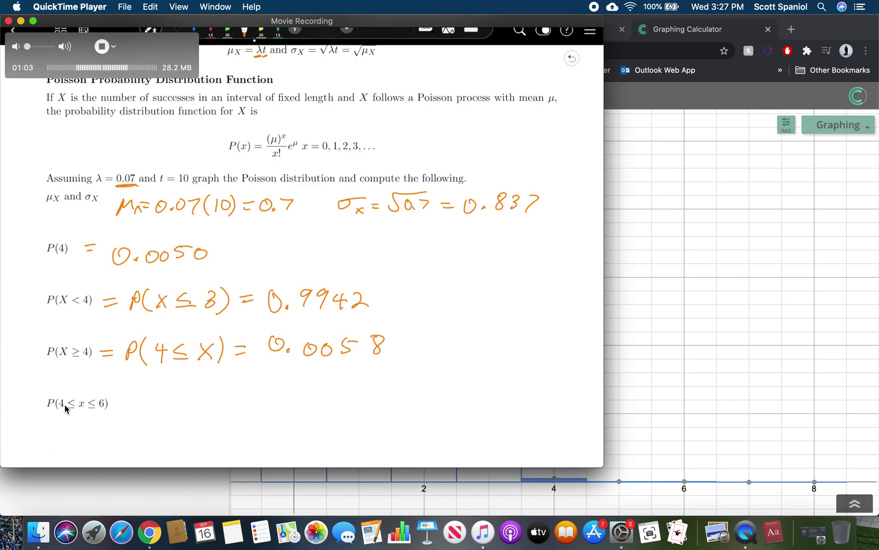
Step: Set the cumulative range's upper bound to 6, giving P(4 ≤ X ≤ 6) ≈ 0.005744574
left_click(141, 484)
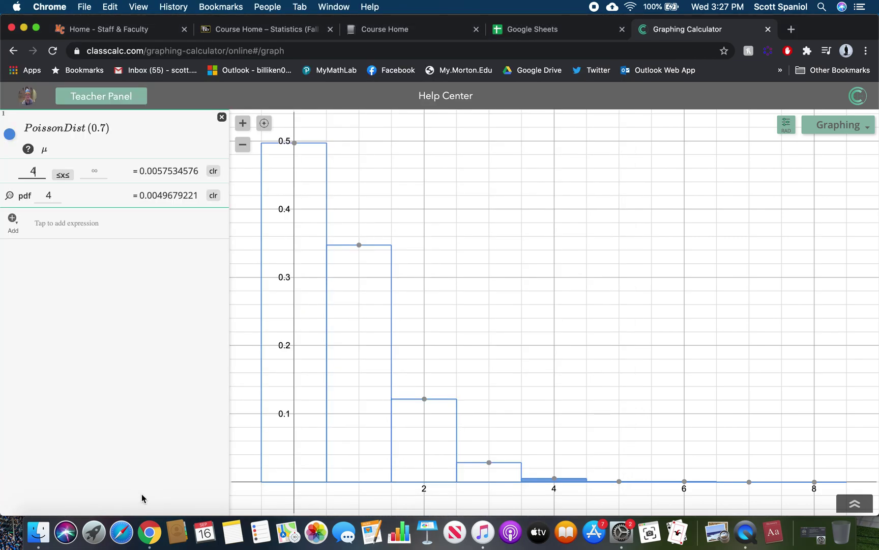
left_click(88, 171)
type("6")
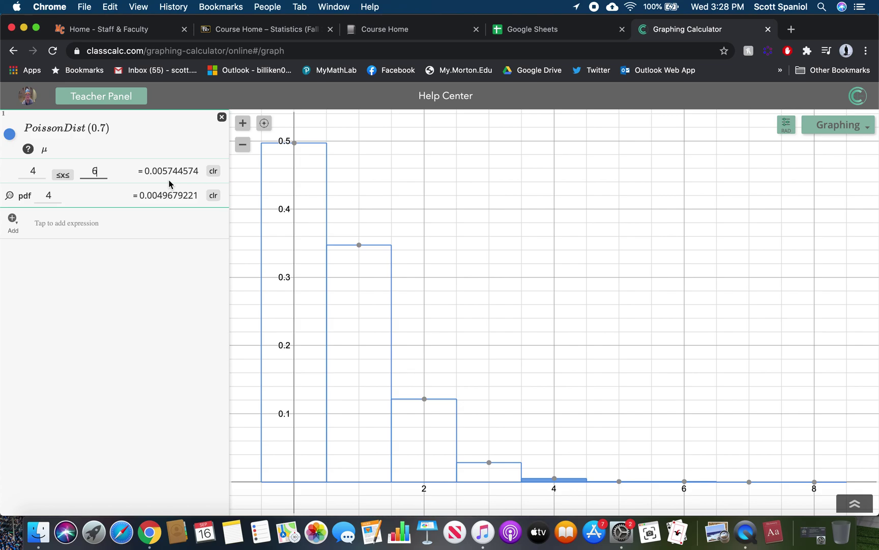
left_click(745, 531)
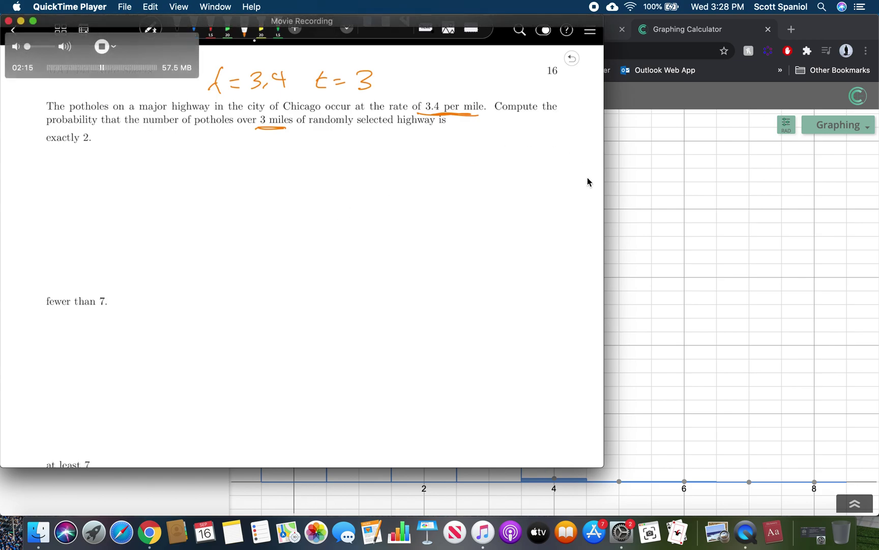
Step: Back in ClassCalc, change the PoissonDist mean from 0.7 to 3.4*3
left_click(640, 261)
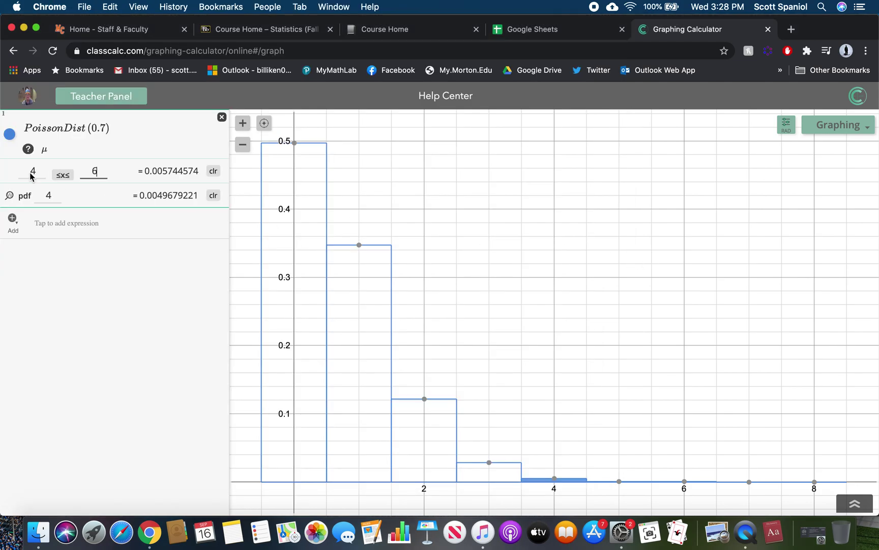
left_click(106, 129)
left_click(105, 128)
key("BackSpace")
type("3.4")
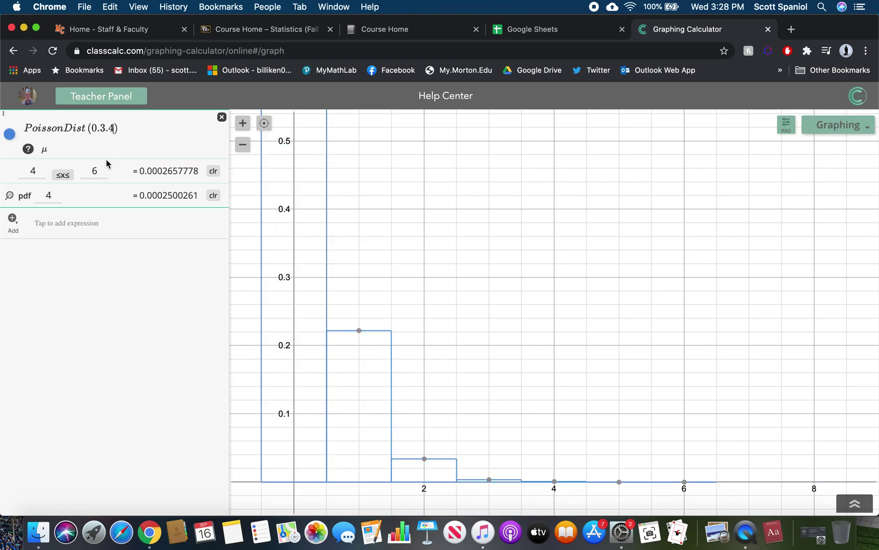
key("BackSpace")
key("BackSpace")
key("BackSpace")
key("BackSpace")
key("BackSpace")
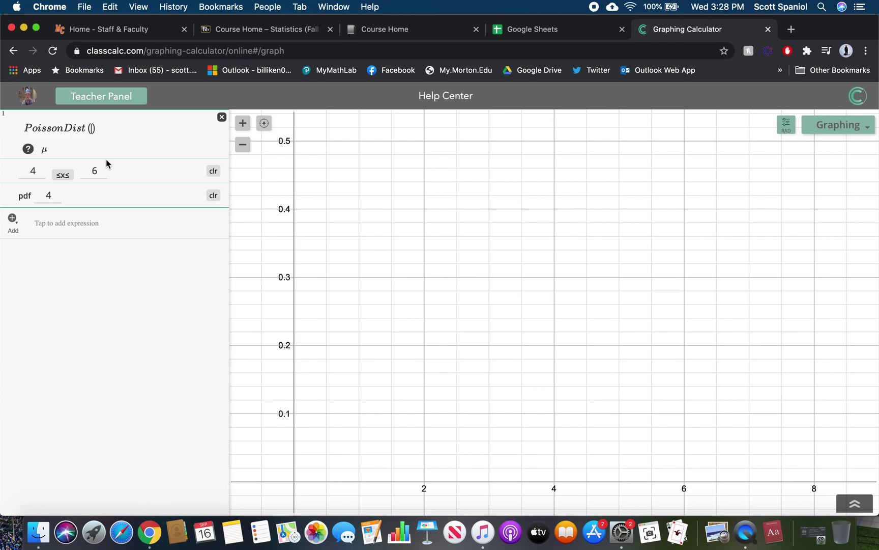
type("3.4")
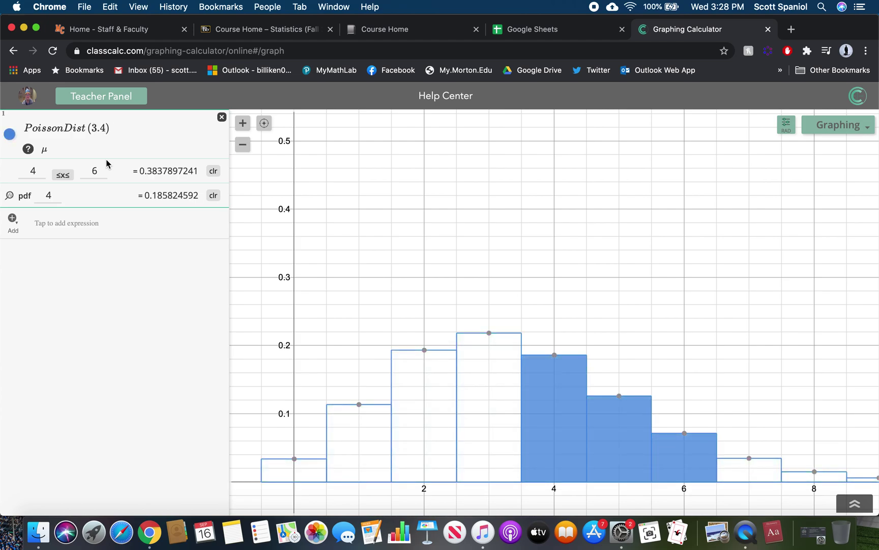
type("*")
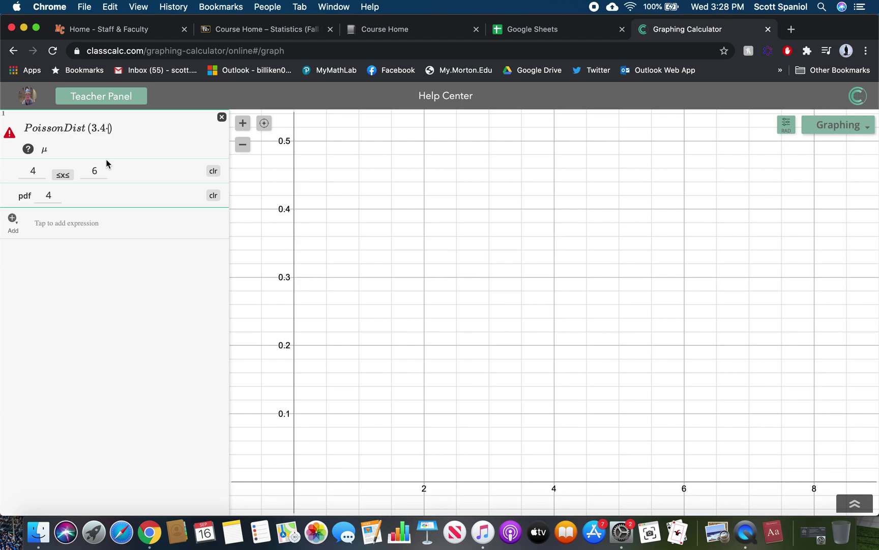
type("3")
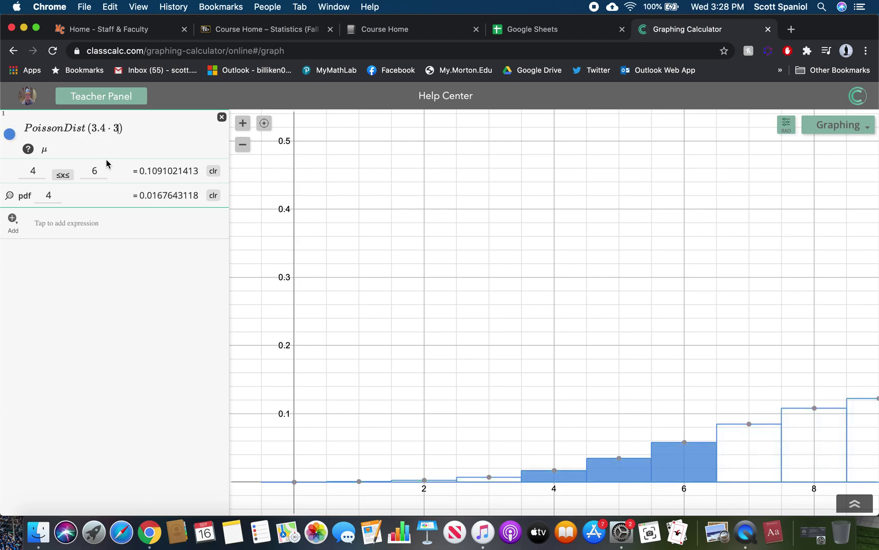
Step: Clear and close the old range and pdf rows, then zoom to fit the full histogram
left_click(214, 171)
left_click(213, 198)
left_click(215, 171)
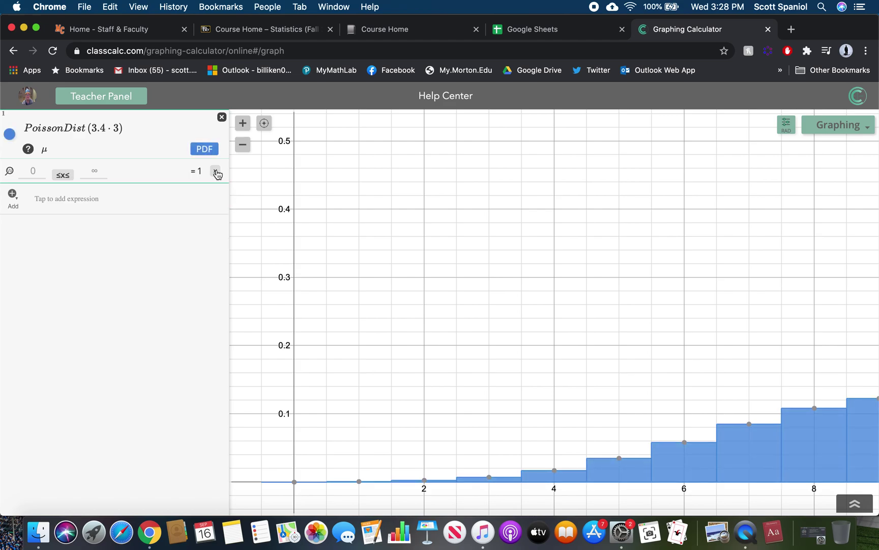
left_click(10, 148)
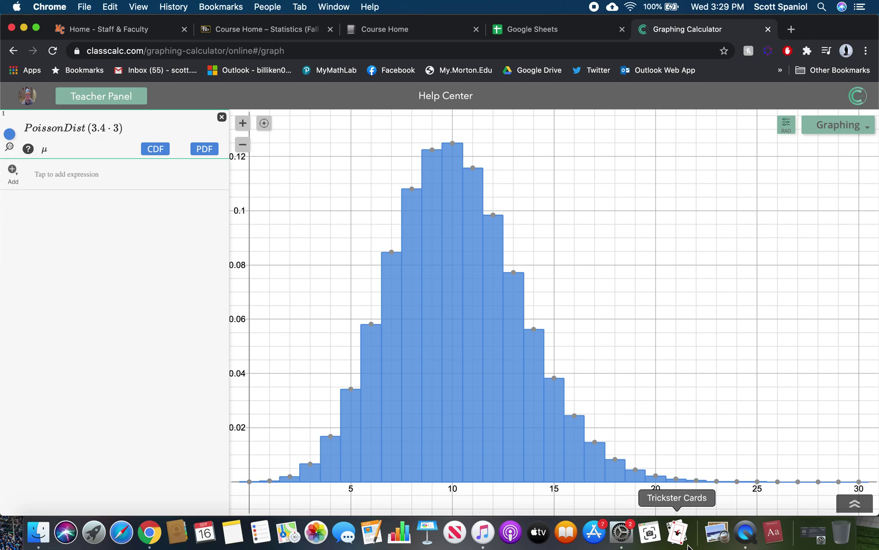
Step: Write μ = 3.4(3) on the pothole sheet, then return to the PoissonDist(3.4·3) histogram
left_click(751, 532)
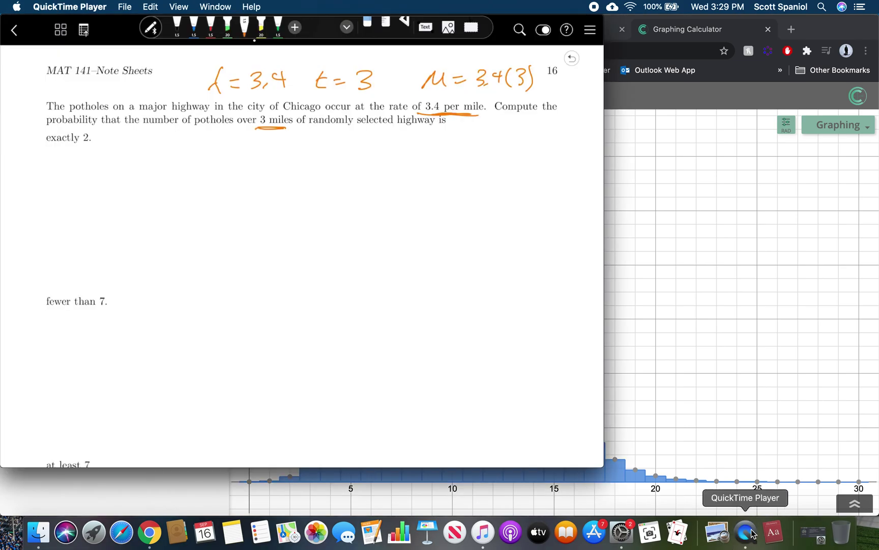
left_click(696, 383)
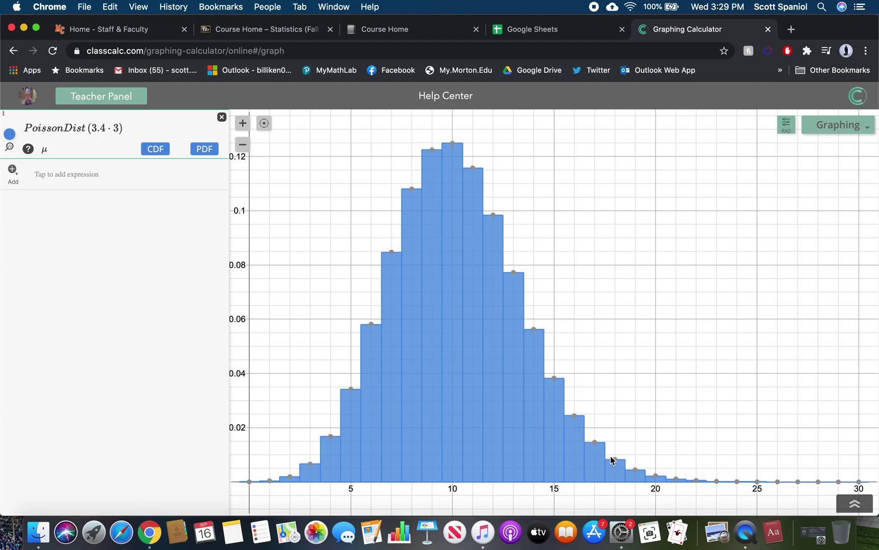
Step: Add a pdf row for x = 2 under PoissonDist(3.4·3), giving 0.0019336
mouse_move(598, 448)
left_click(205, 152)
left_click(50, 166)
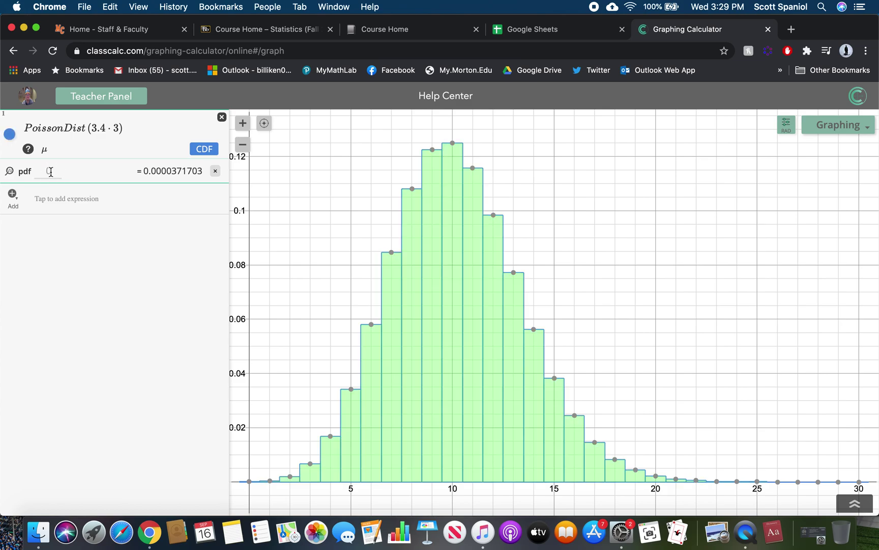
left_click(216, 171)
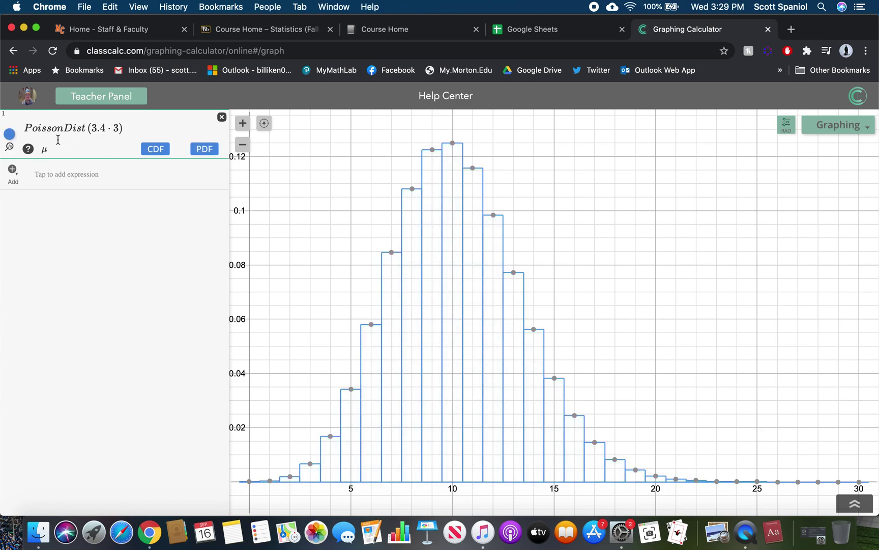
left_click(203, 149)
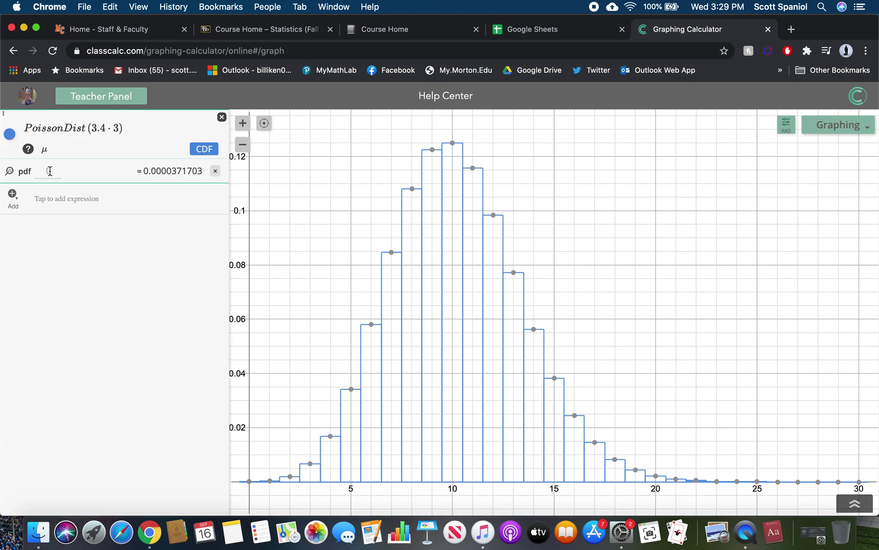
type("2")
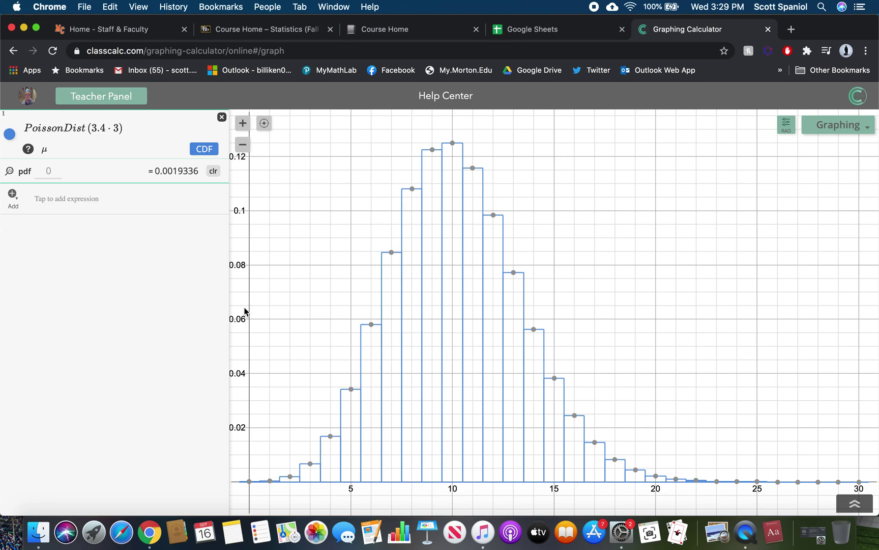
left_click(748, 533)
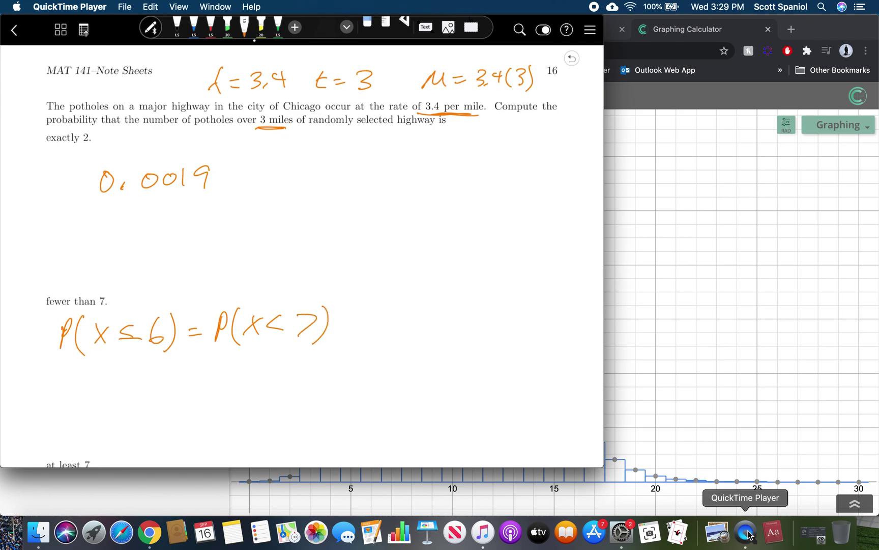
Step: Note 0.0019 for exactly 2 and P(X≤6) = P(X<7), then return to ClassCalc
left_click(677, 428)
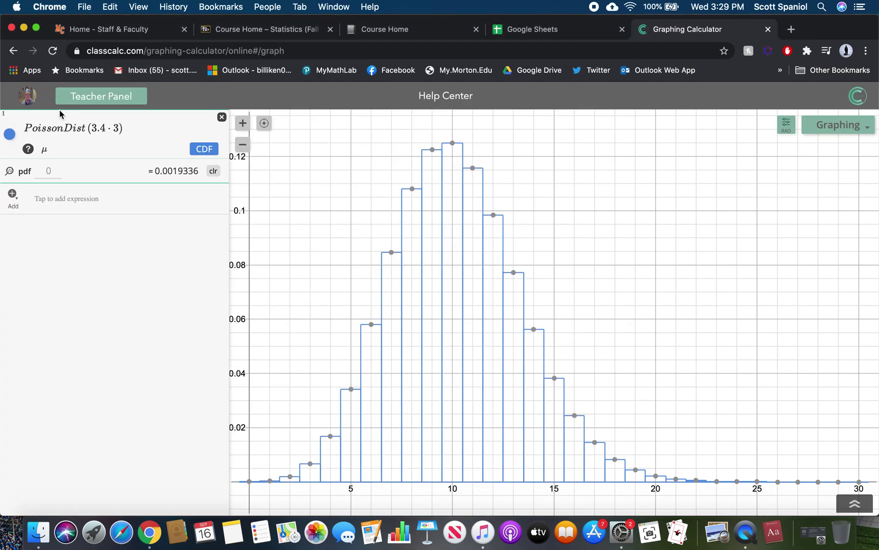
Step: Add a CDF range with no lower bound and upper bound 6, giving 0.1180262887
left_click(200, 150)
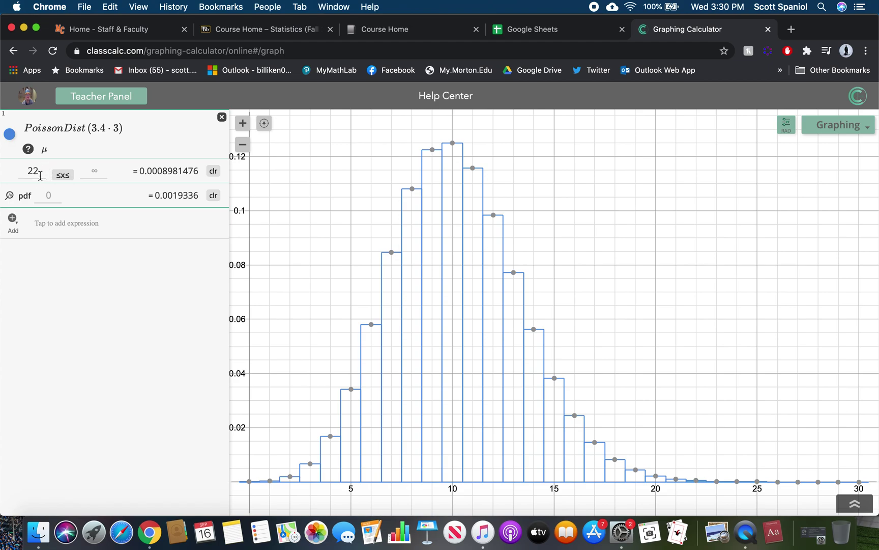
key("Delete")
key("Delete")
left_click(92, 173)
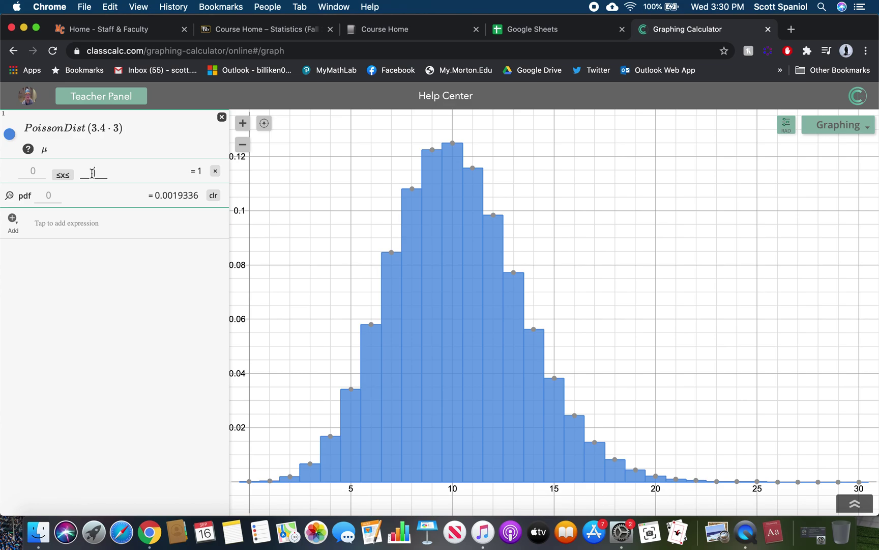
type("6")
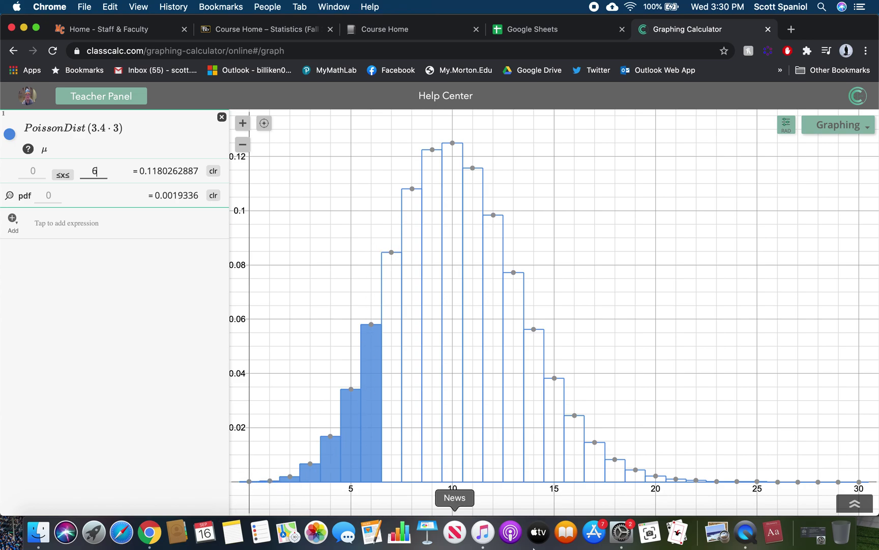
left_click(744, 532)
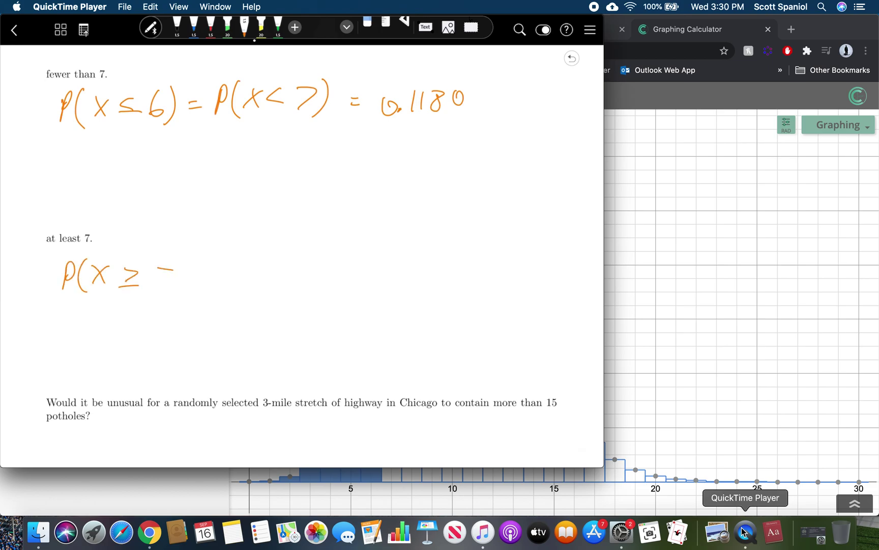
Step: Change the CDF range to lower bound 7 and no upper bound, giving 0.8819737113
left_click(799, 403)
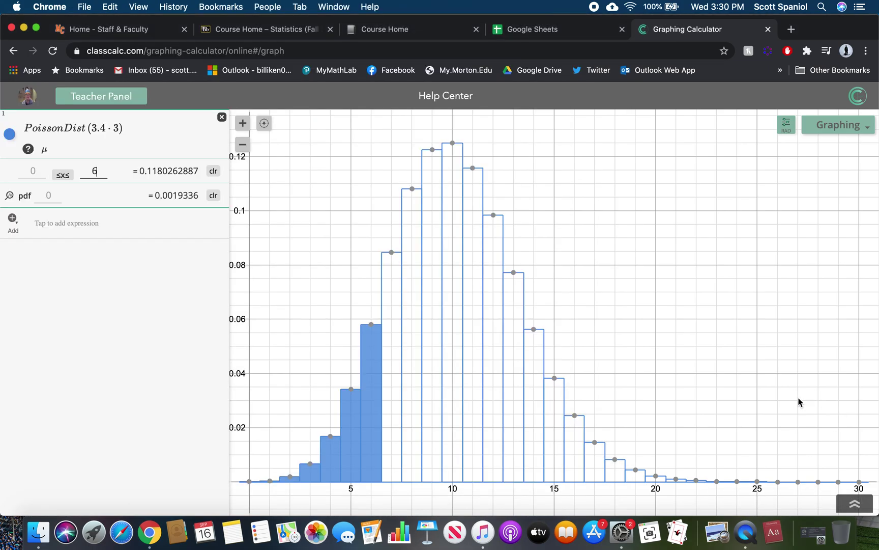
left_click(99, 168)
key("BackSpace")
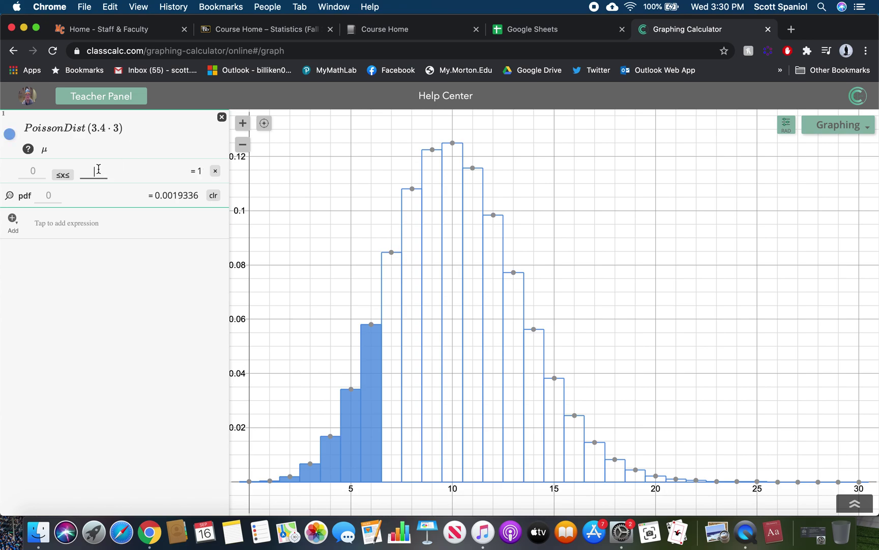
left_click(34, 171)
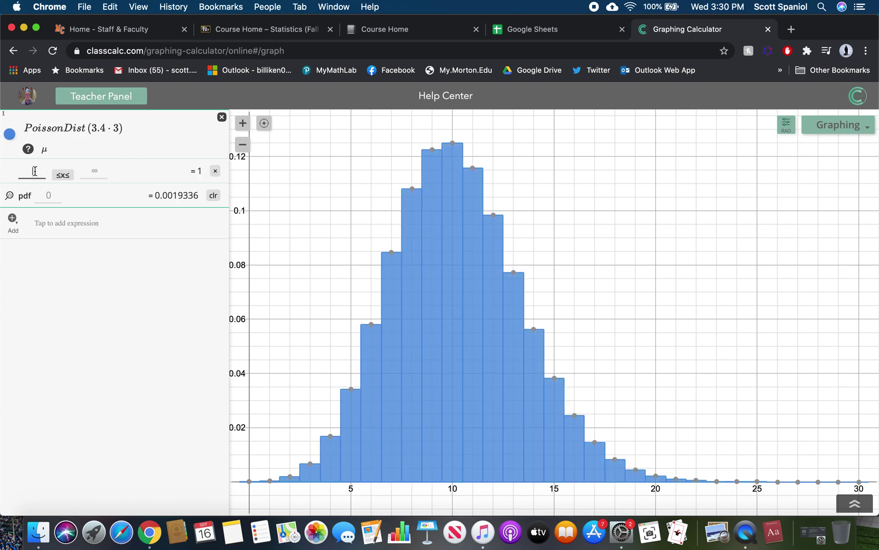
type("7")
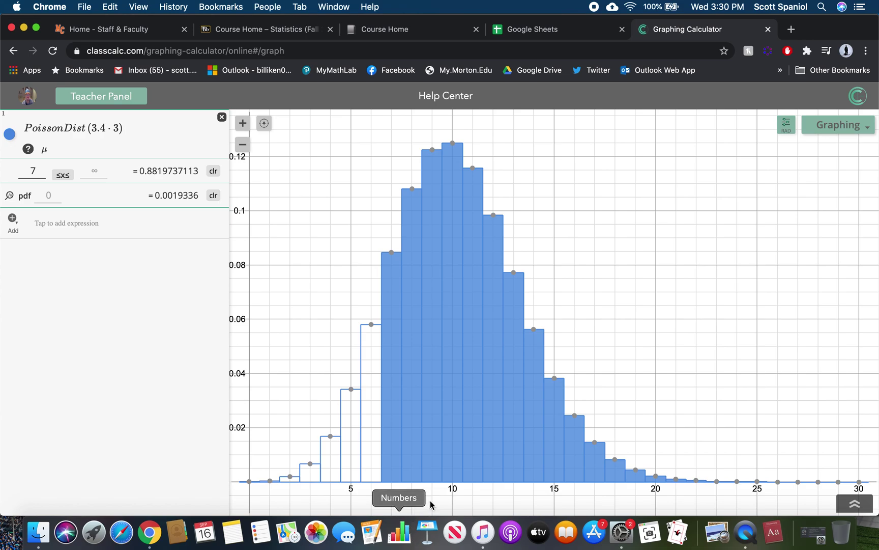
left_click(739, 528)
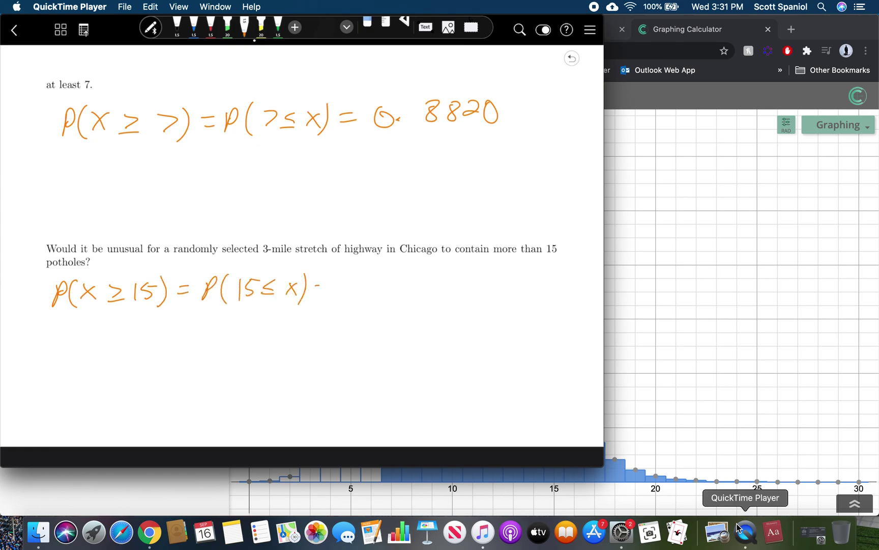
Step: Set the CDF lower bound to 15 for P(X ≥ 15) = 0.0943, then return to the notes
left_click(852, 379)
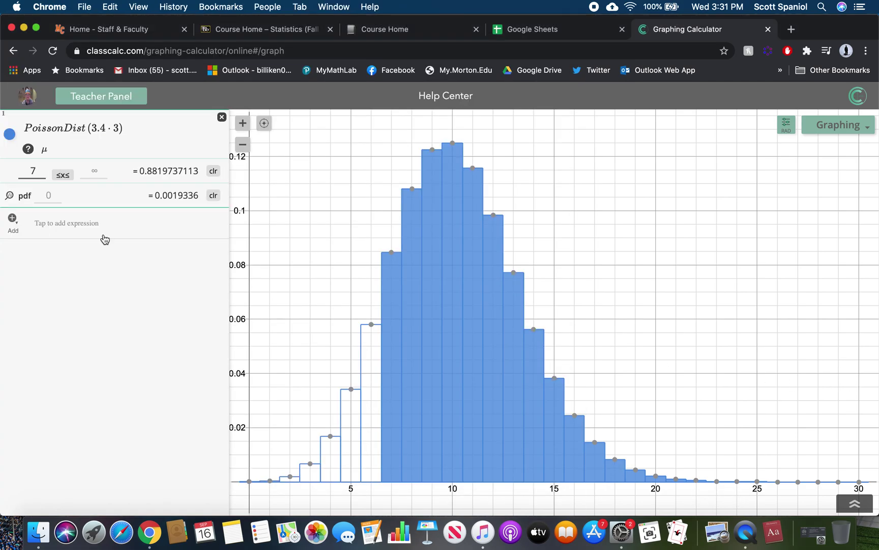
double_click(34, 170)
type("15")
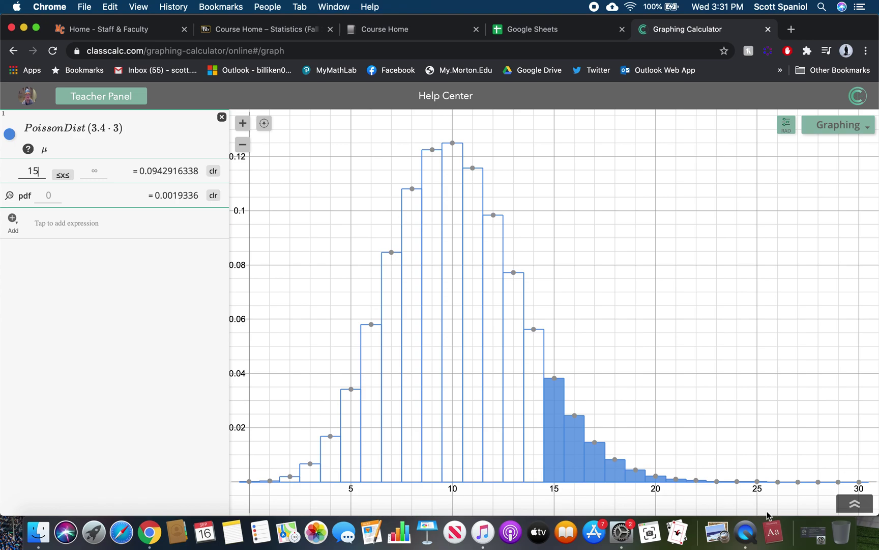
left_click(751, 534)
mouse_move(583, 404)
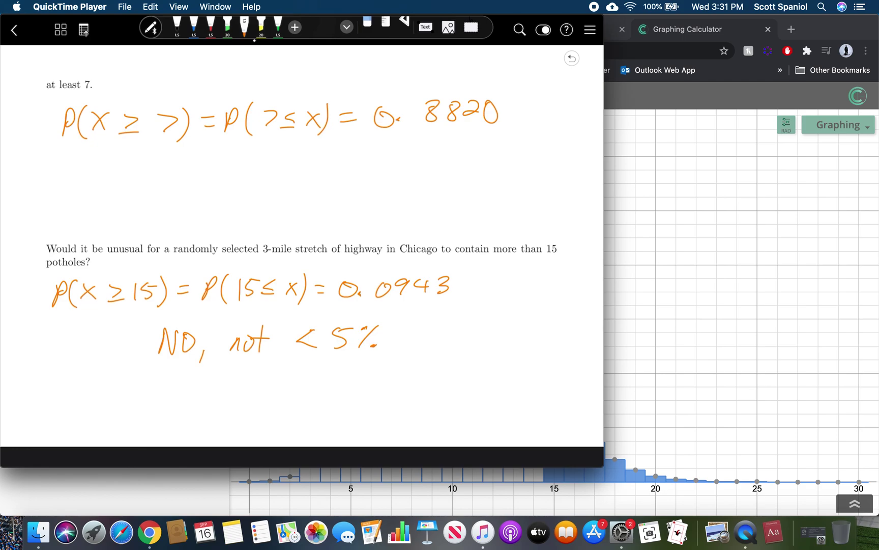
Step: Annotate the page 17 help-desk problem with λ = 2.1, t = 5 and μ = 2.1(5)
scroll(302, 256, "up", 10)
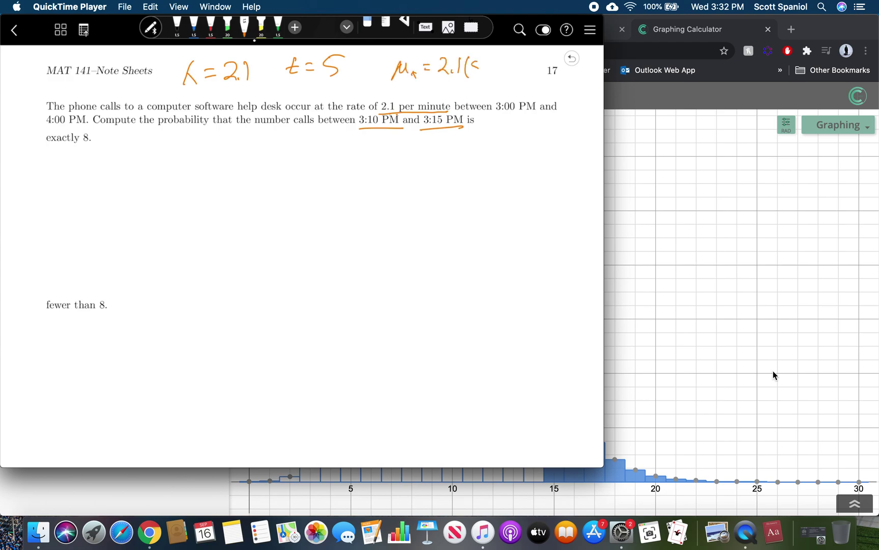
left_click(755, 358)
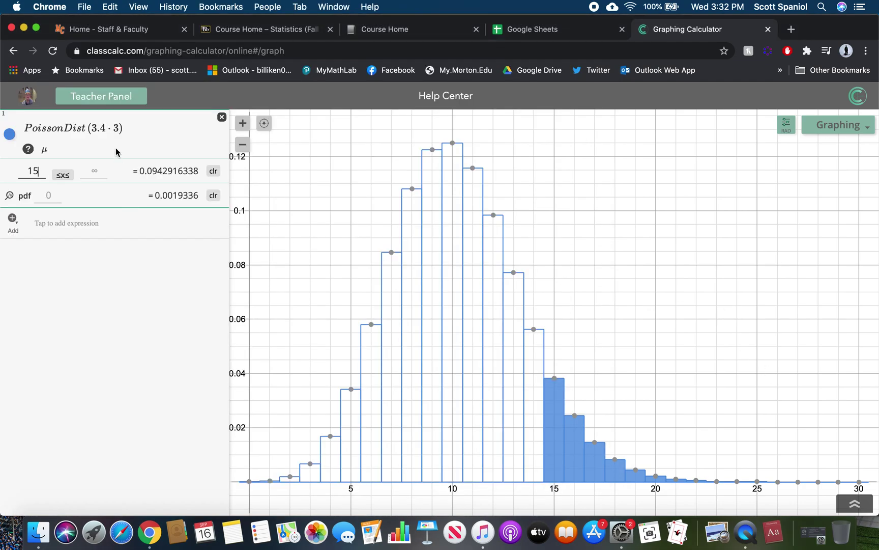
Step: Change the PoissonDist mean to 2.1*5 for the help-desk problem
key("BackSpace")
key("BackSpace")
key("BackSpace")
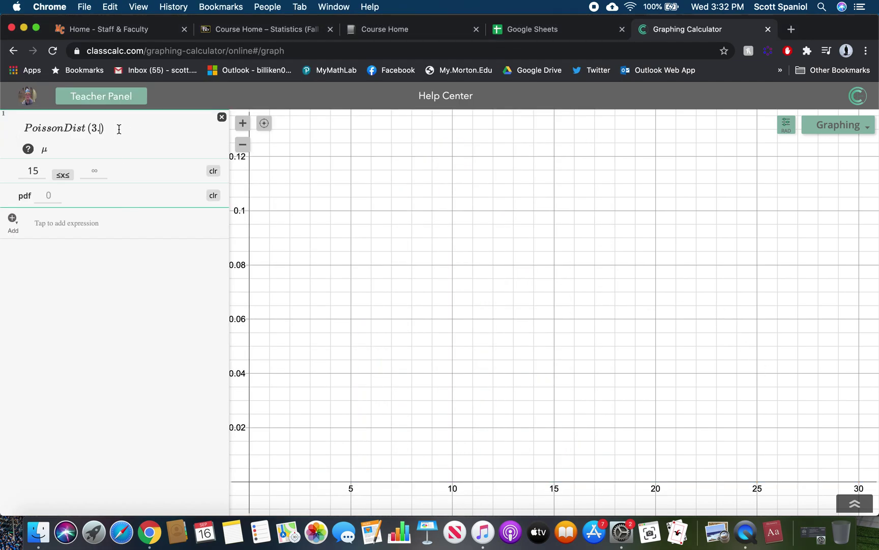
key("BackSpace")
type("2.1")
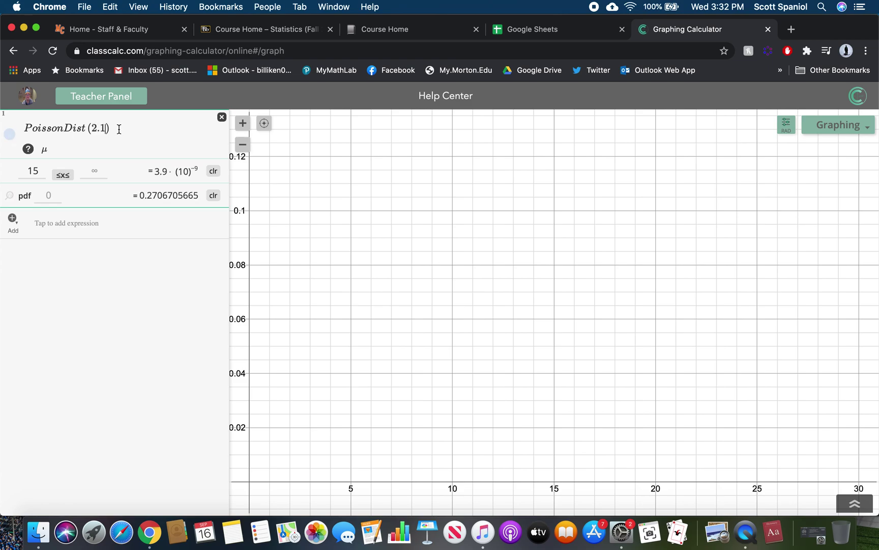
type("*5")
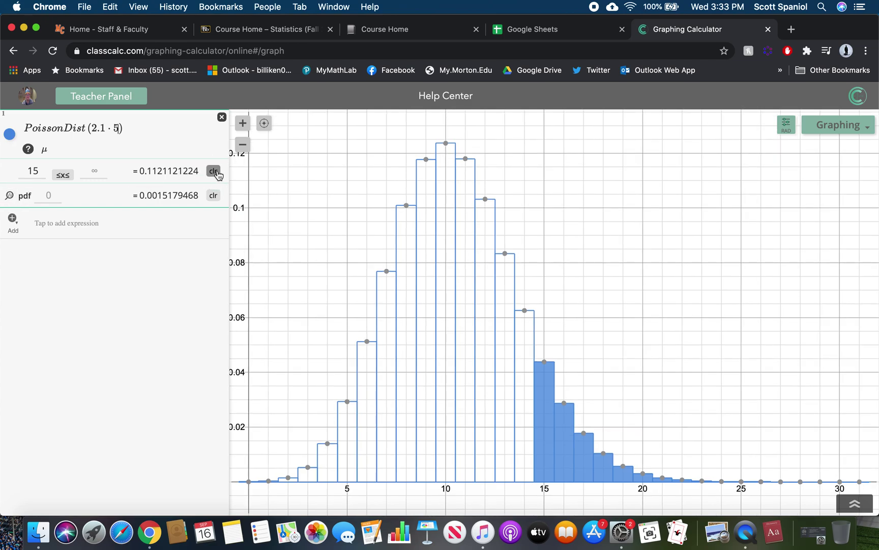
Step: Remove the old CDF and pdf rows and read P(X = 8) ≈ 0.101 from bar 8
left_click(213, 171)
left_click(216, 172)
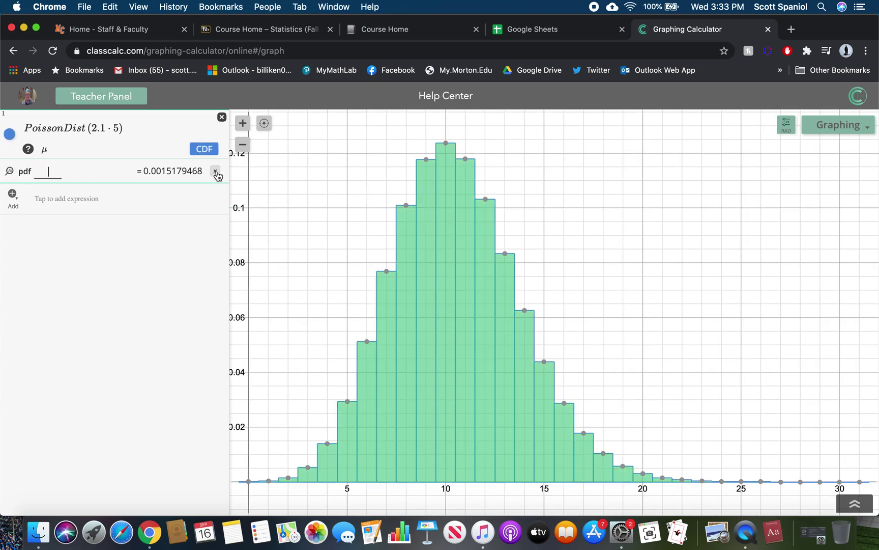
left_click(216, 171)
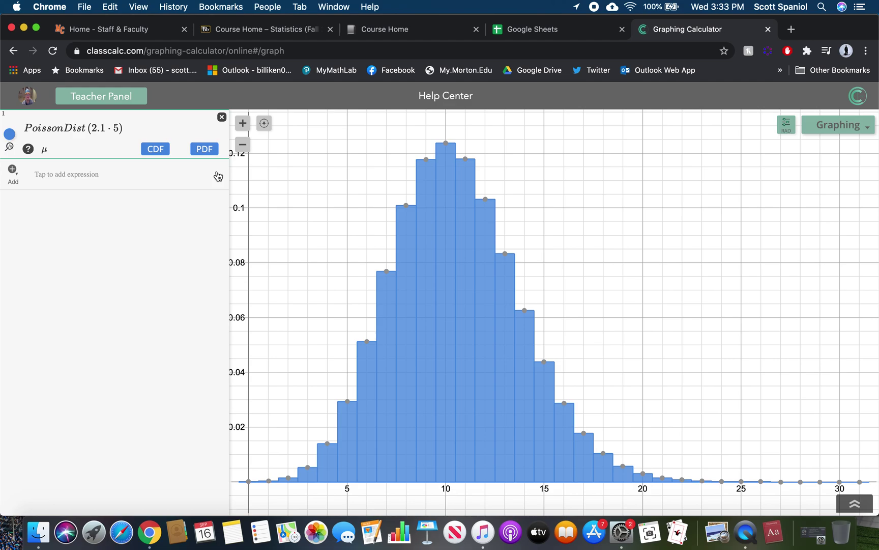
mouse_move(405, 206)
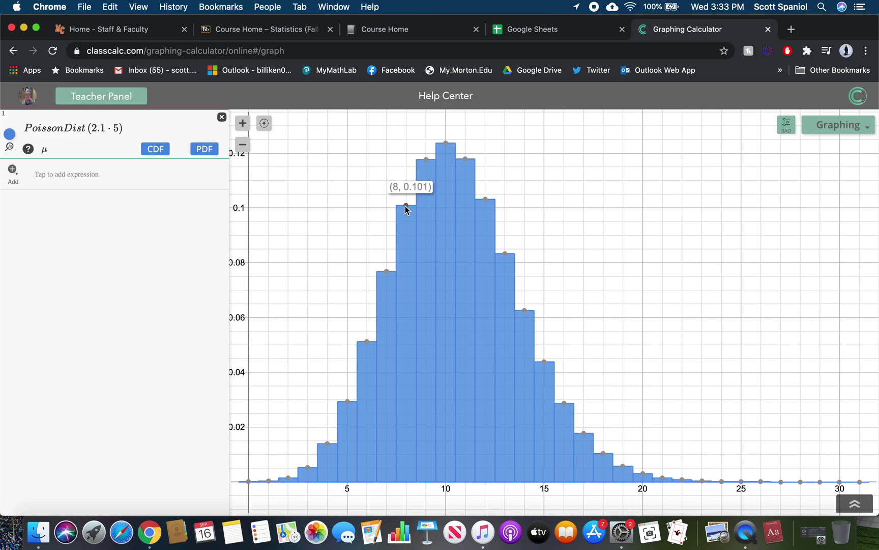
left_click(742, 545)
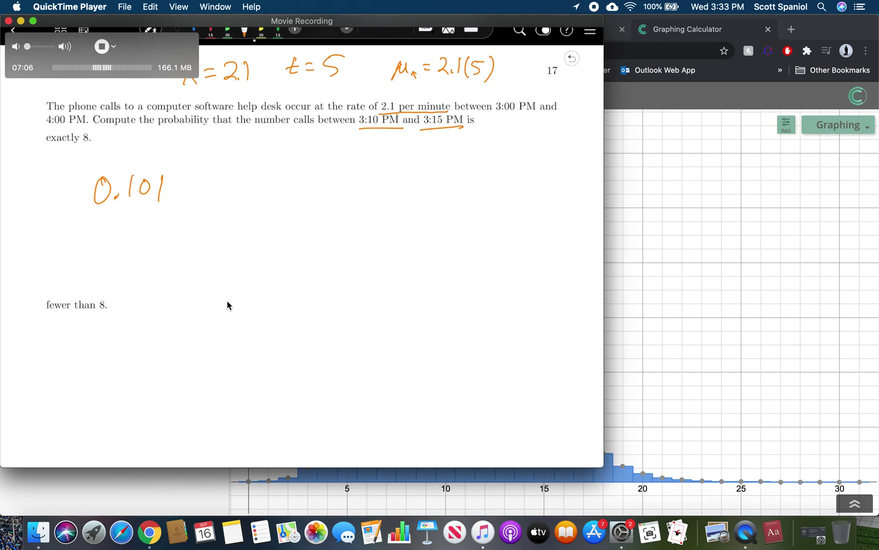
Step: Start the fewer-than-8 answer, then add a CDF range row under PoissonDist(2.1·5)
scroll(411, 330, "down", 3)
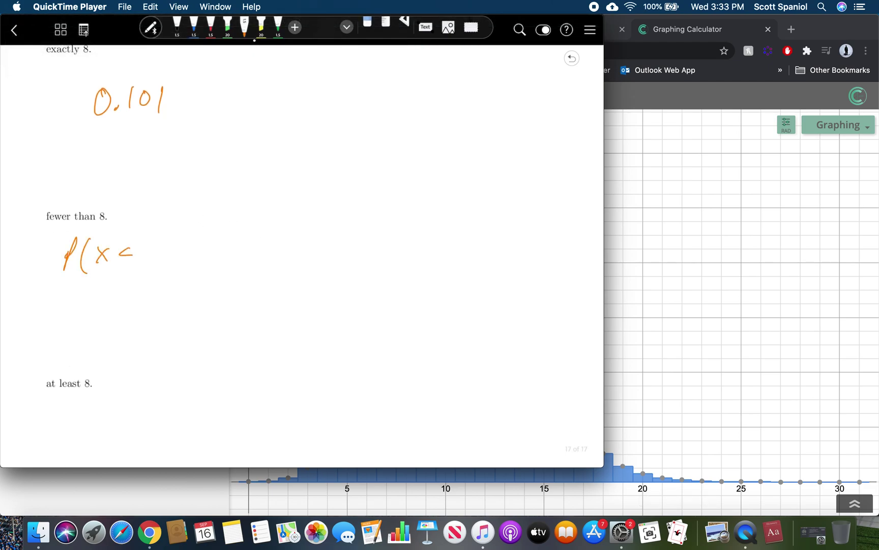
left_click(694, 288)
left_click(155, 148)
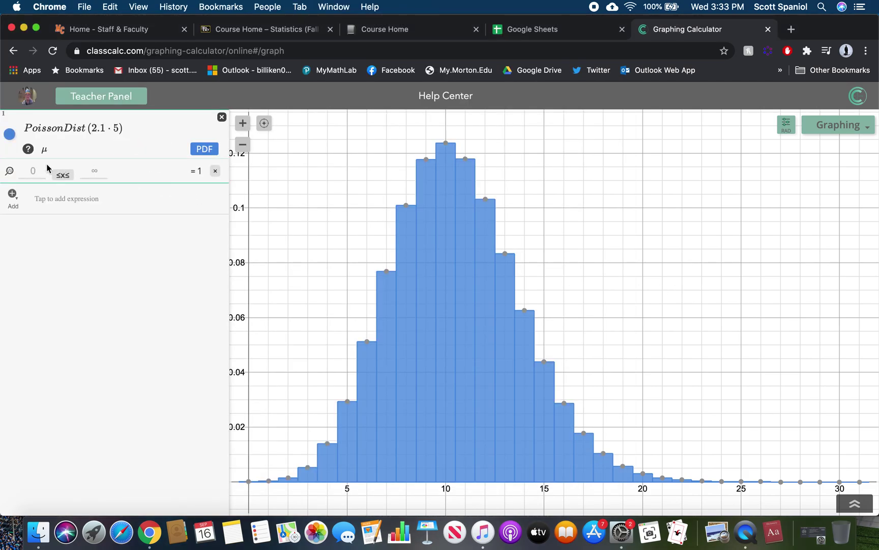
Step: Set the PoissonDist(2.1·5) upper bound to 7 to get P(X ≤ 7) = 0.1785
left_click(91, 170)
type("8")
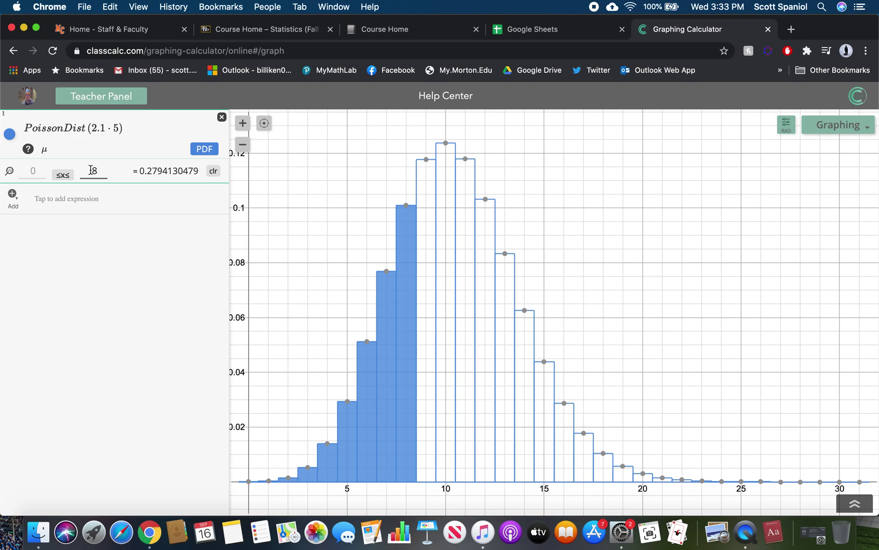
key("BackSpace")
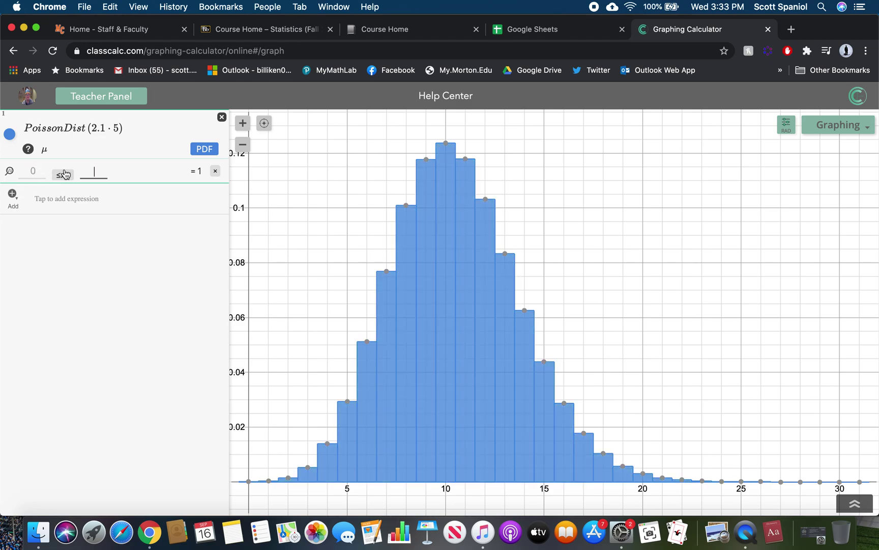
type("8")
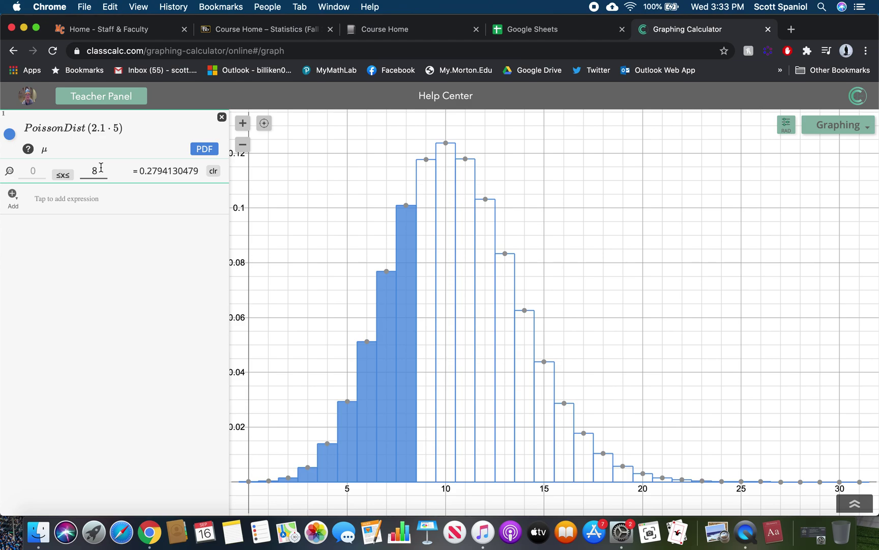
key("BackSpace")
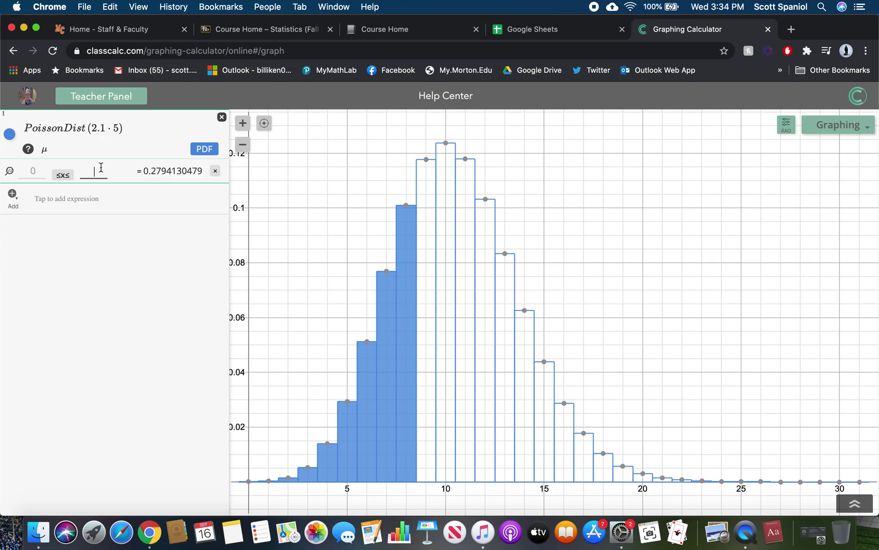
type("7")
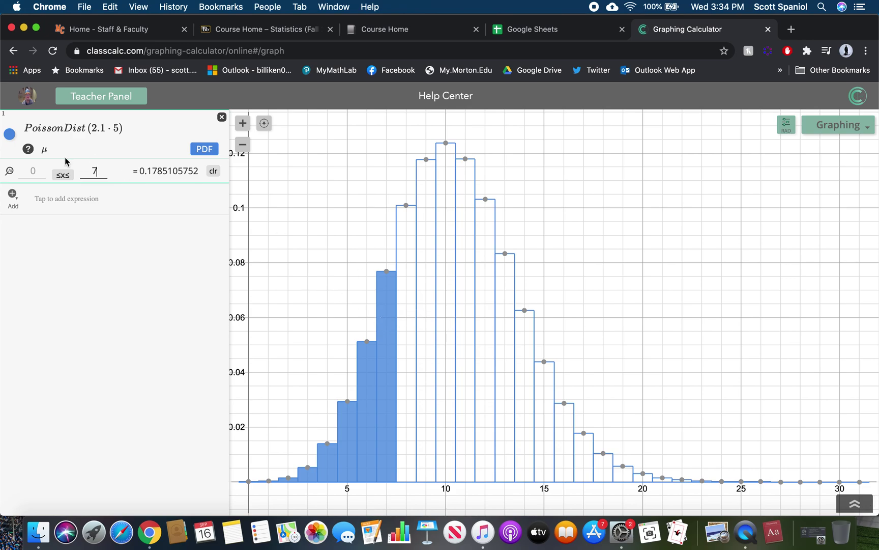
Step: Clear the upper bound and set the lower bound to 8 for P(X ≥ 8) = 0.8215
key("BackSpace")
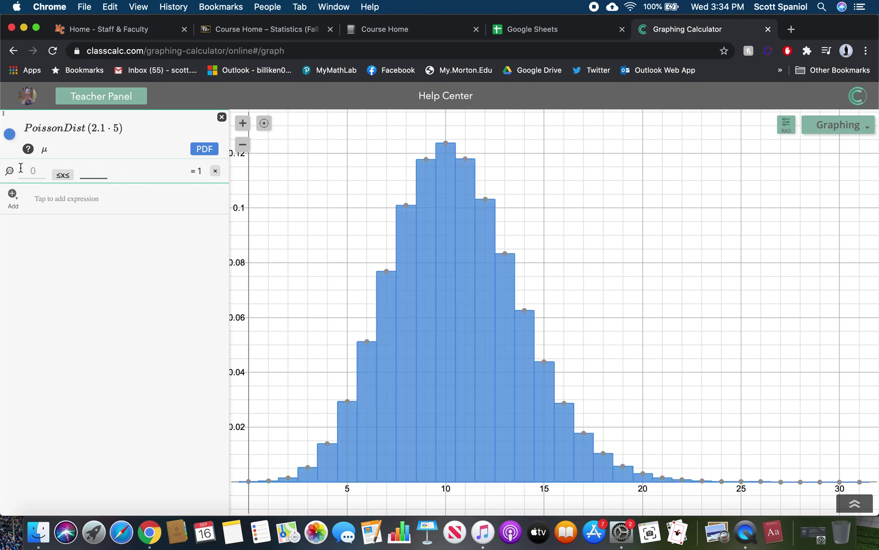
left_click(37, 173)
type("8")
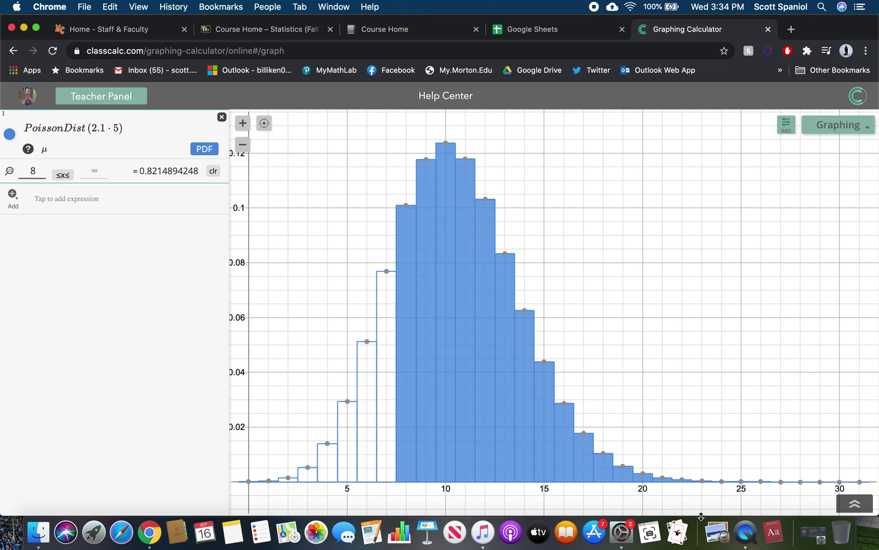
Step: Check the 0.1785 and 0.8215 answers on the help-desk sheet, then return to ClassCalc
left_click(748, 541)
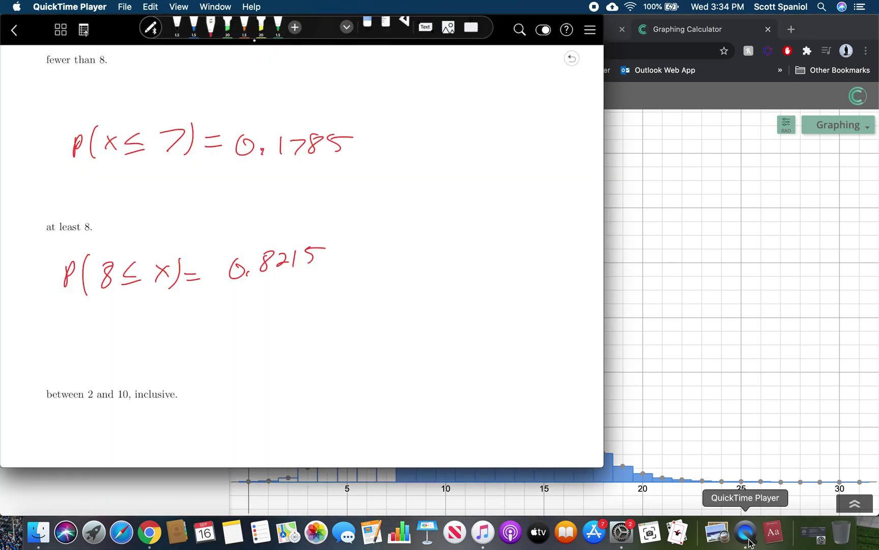
mouse_move(458, 320)
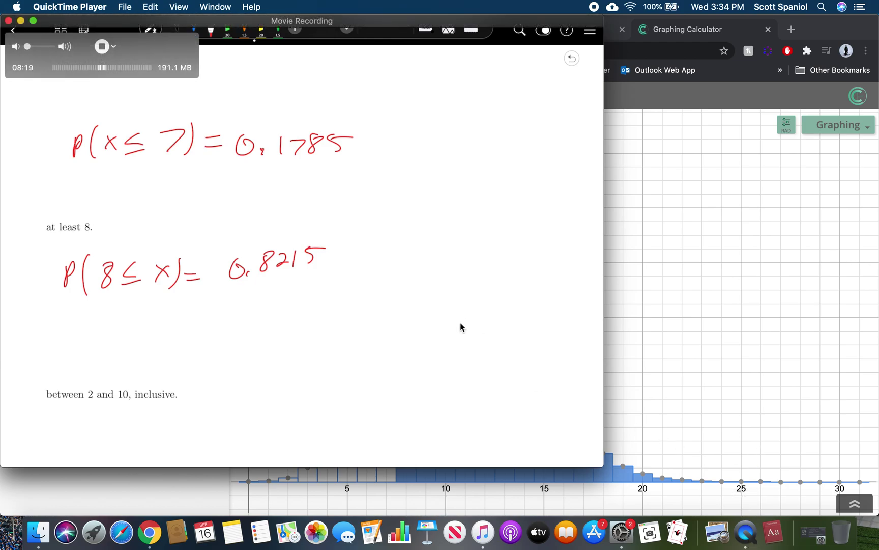
left_click(676, 296)
Step: Set the range to 2 through 10 to get 0.5204214592, then go back to the note sheet
key("BackSpace")
type("2")
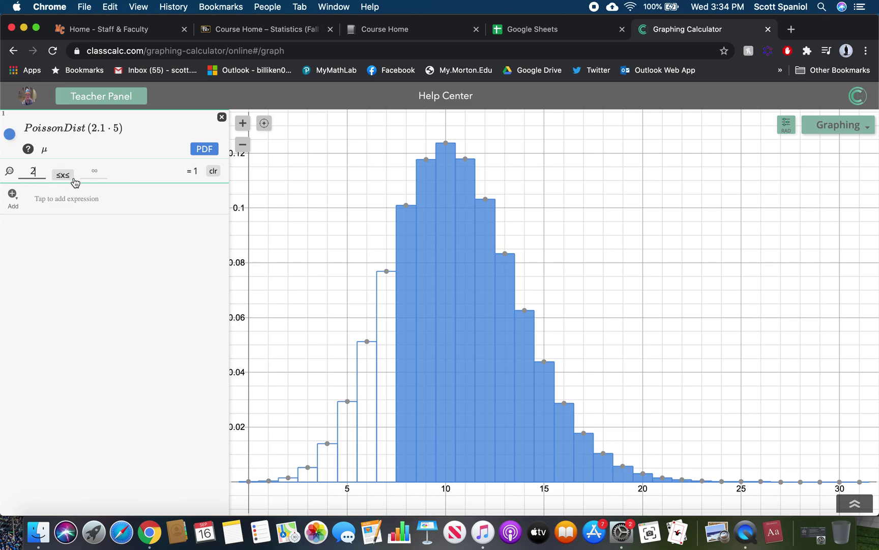
left_click(96, 169)
type("10")
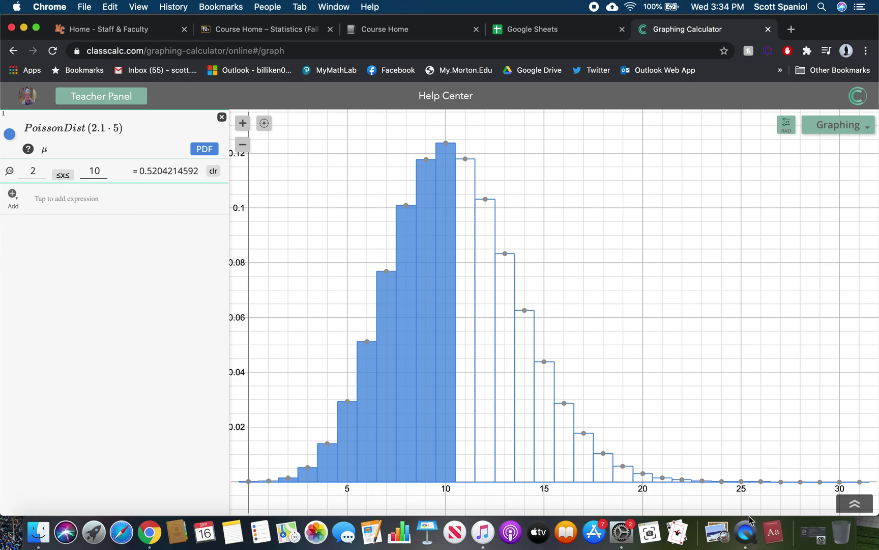
left_click(744, 531)
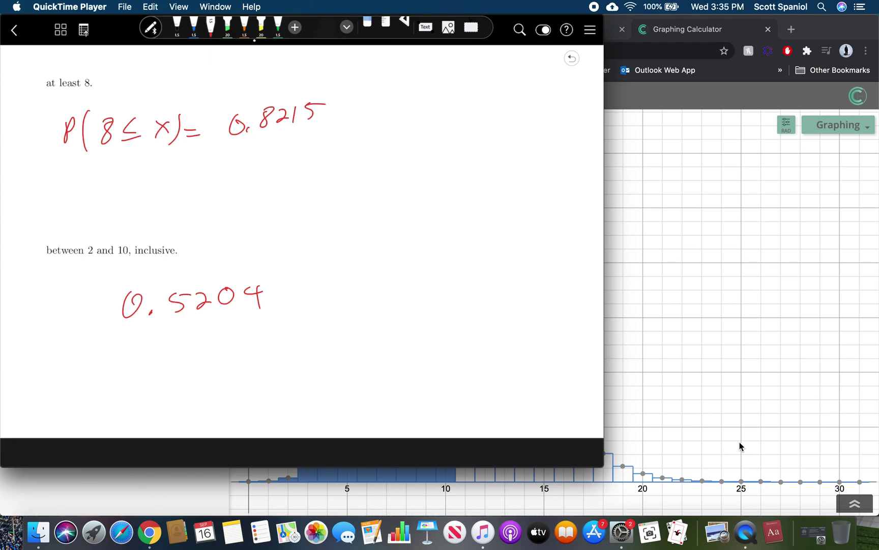
mouse_move(598, 184)
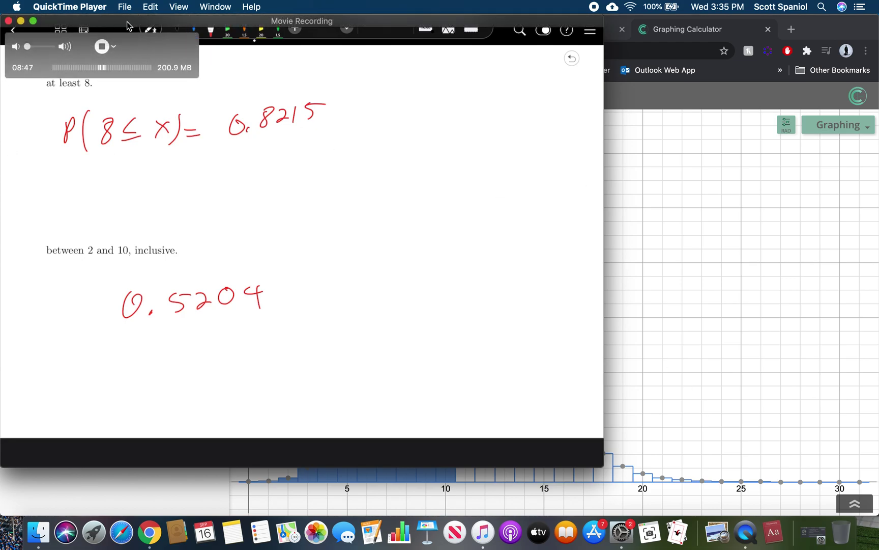
left_click(112, 48)
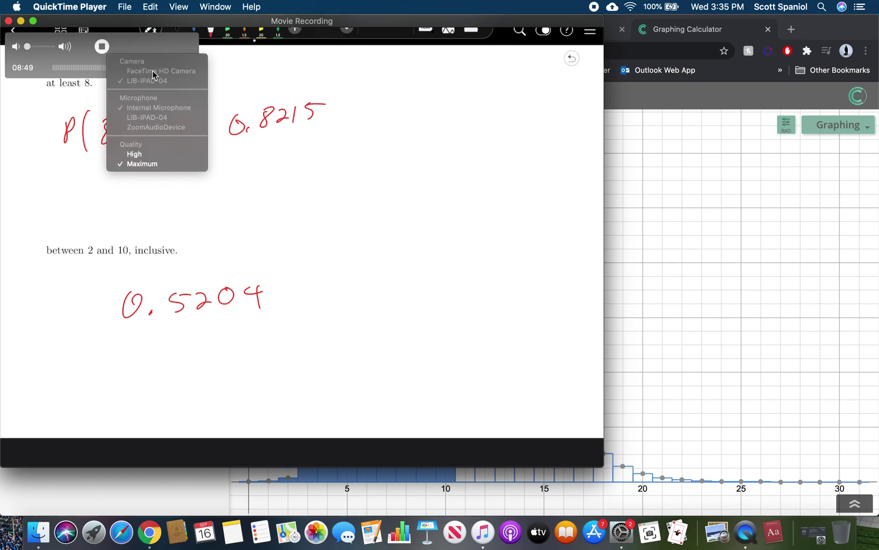
left_click(307, 192)
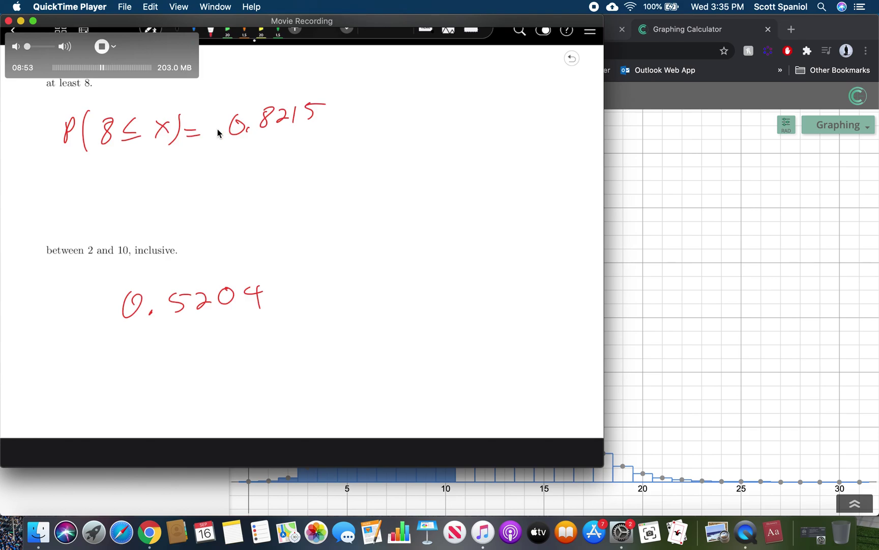